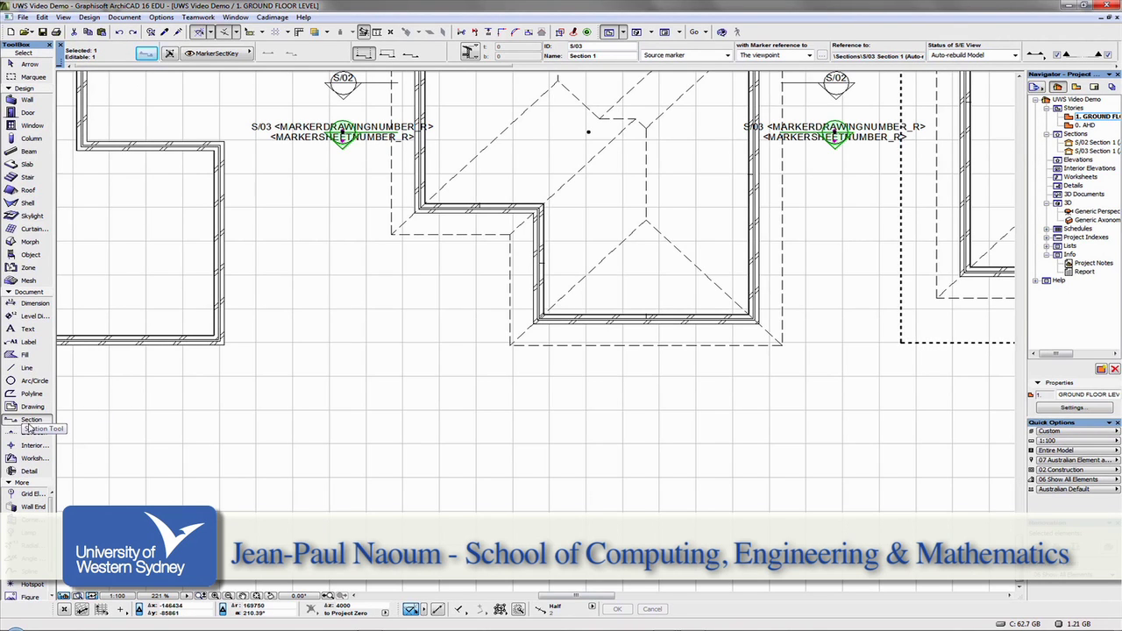
# In Section Selection Settings, switch S/03's Horizontal Range and Vertical Range to Limited.
pyautogui.click(146, 55)
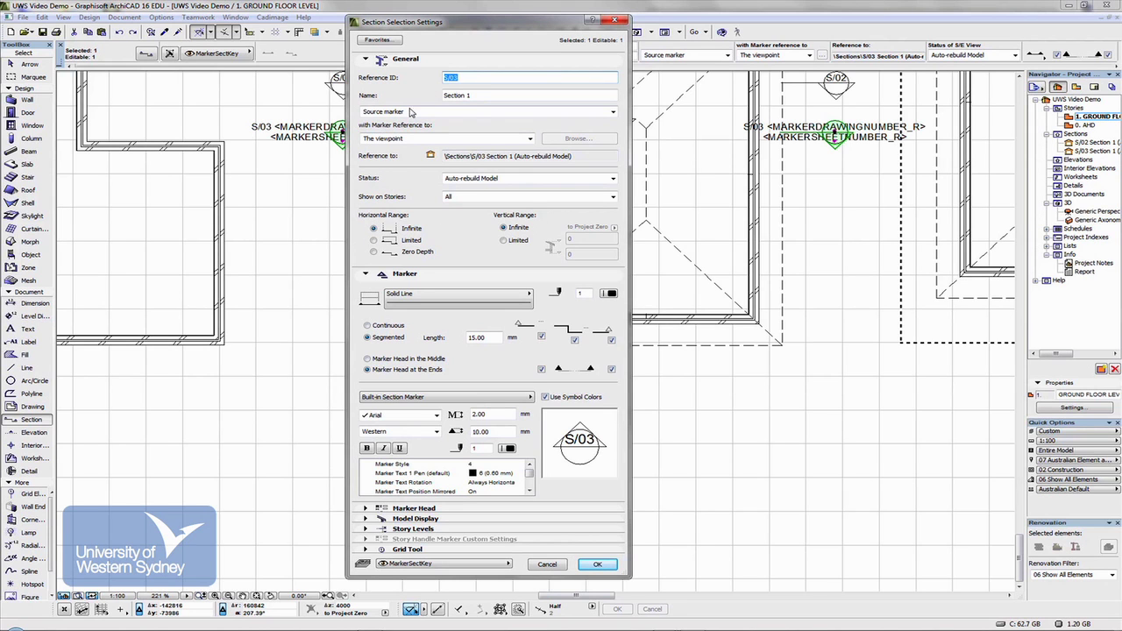
pyautogui.moveTo(490, 31); pyautogui.dragTo(194, 26)
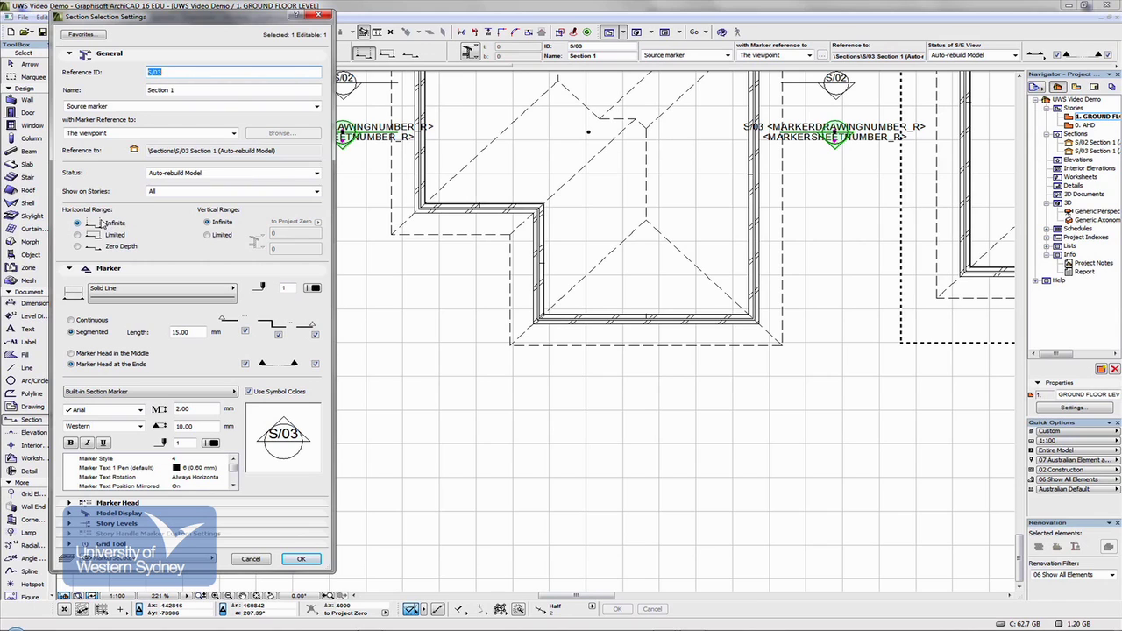
pyautogui.click(77, 224)
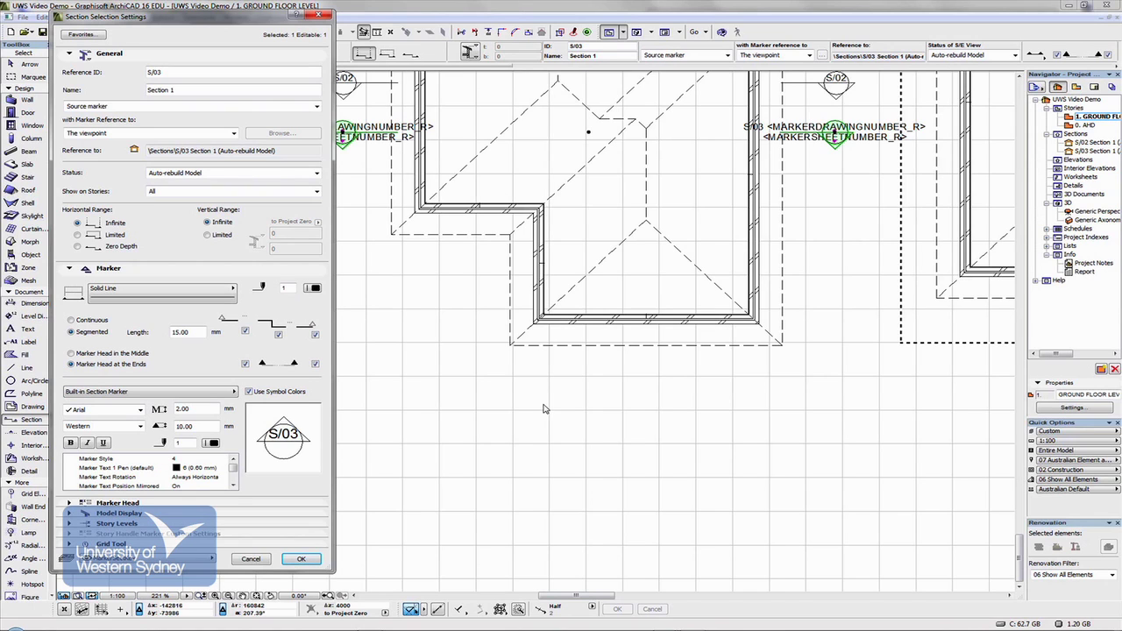
pyautogui.click(78, 235)
pyautogui.click(208, 236)
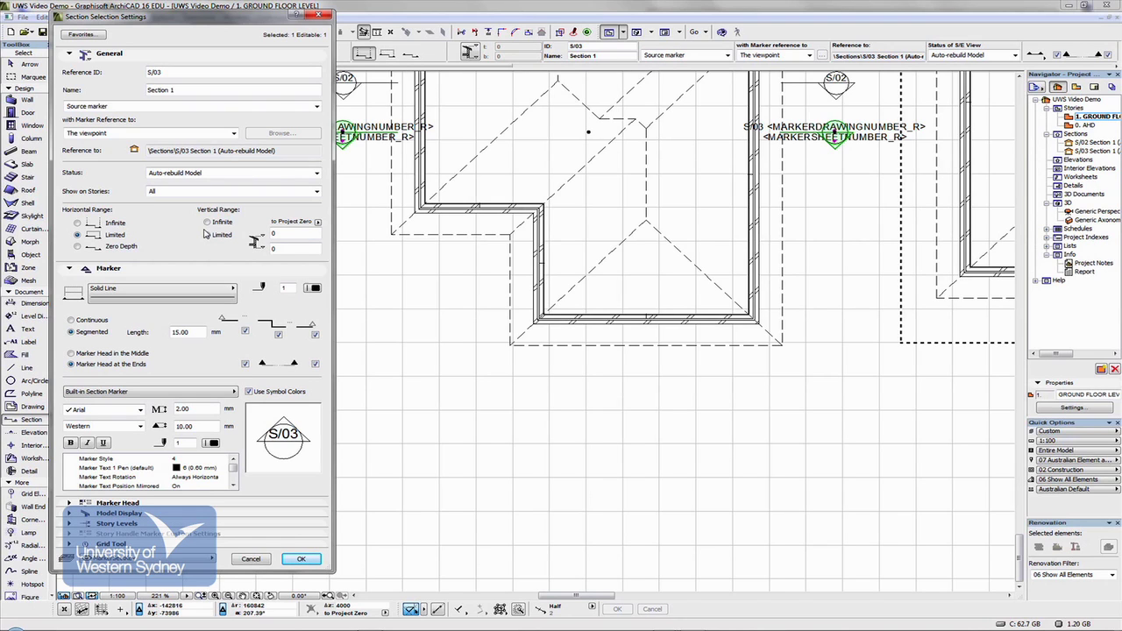
pyautogui.click(207, 234)
# Confirm the range settings and open the S/03 Section 1 view with the house elevation centred.
pyautogui.click(300, 559)
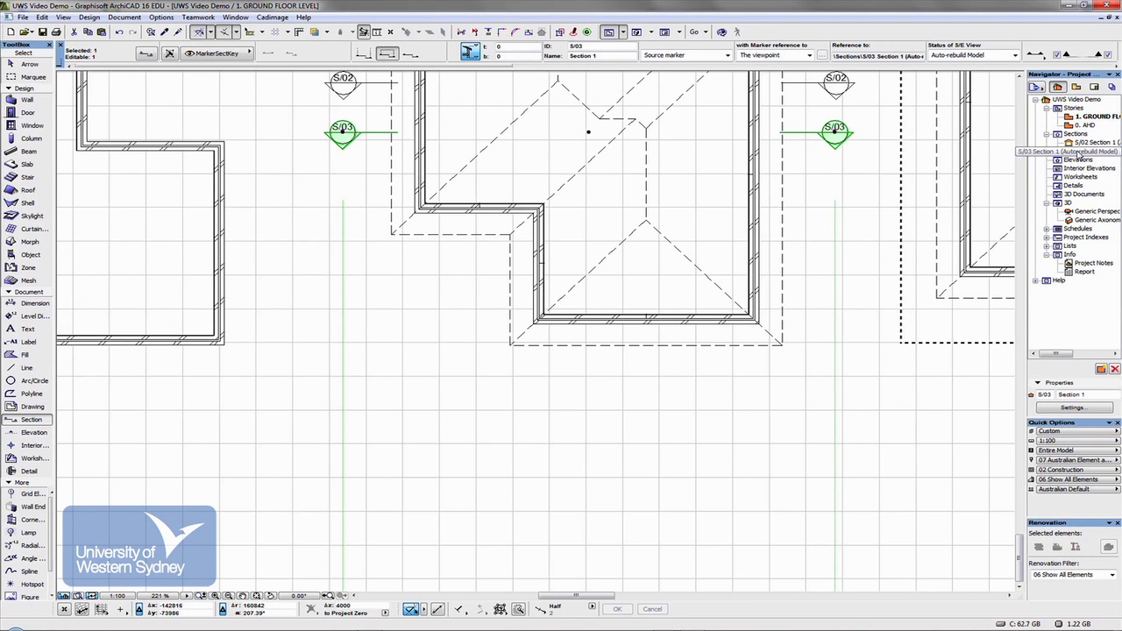
pyautogui.doubleClick(1078, 150)
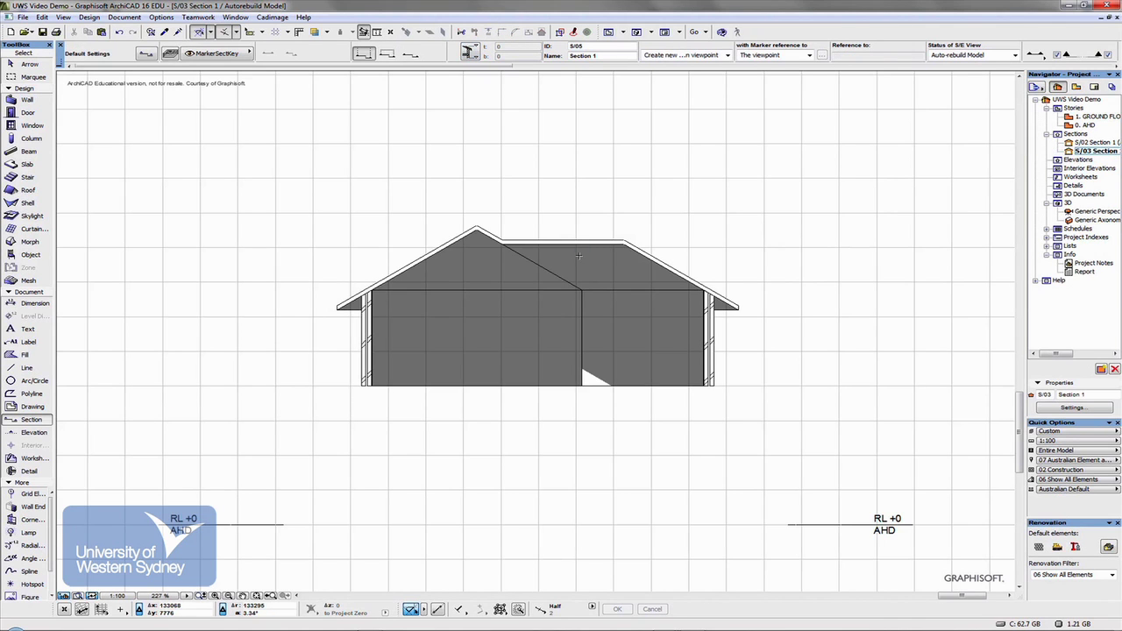
pyautogui.scroll(-3, 534, 268)
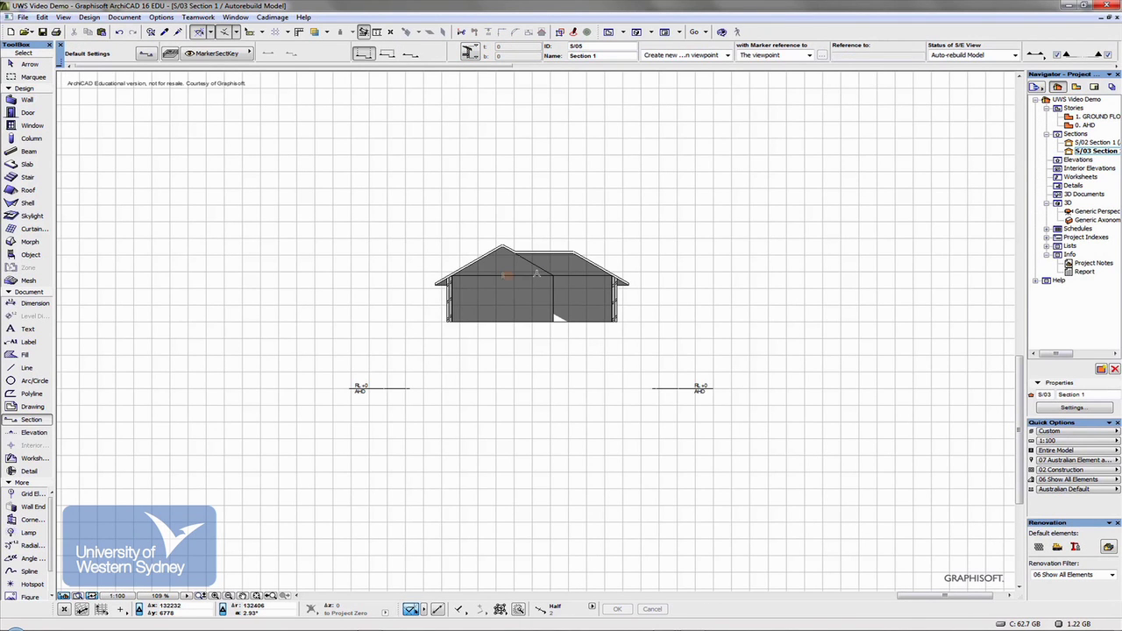
pyautogui.moveTo(536, 274); pyautogui.dragTo(470, 181, button='middle')
pyautogui.press('Escape')
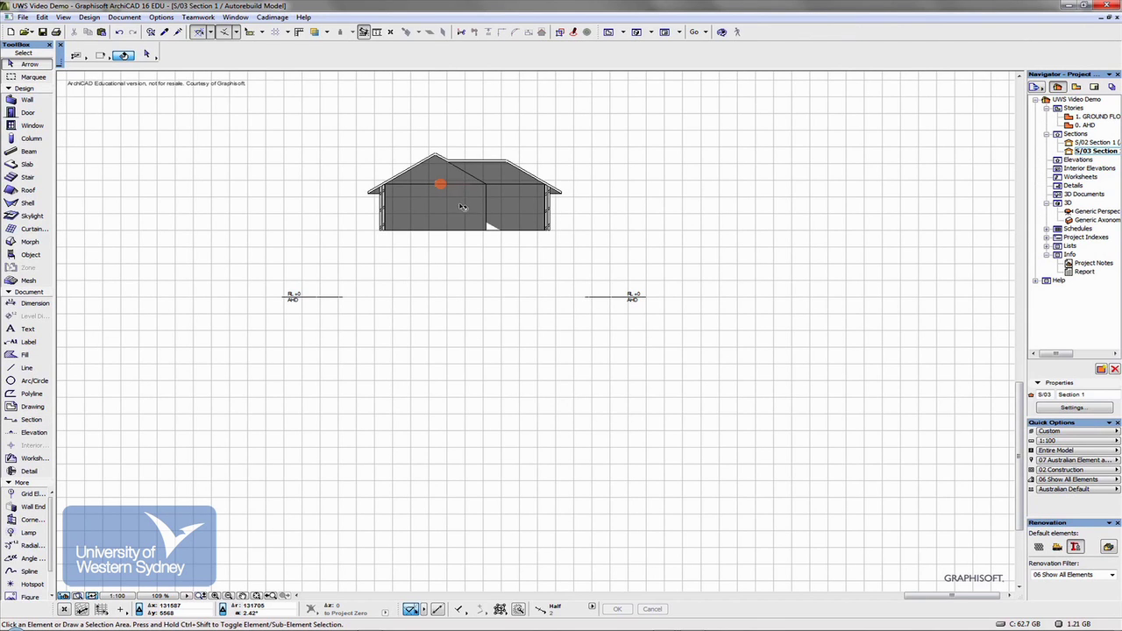
# Set Fill Uncut Surfaces in S/03's Section Settings to Own Material Colors (Shaded).
pyautogui.rightClick(603, 164)
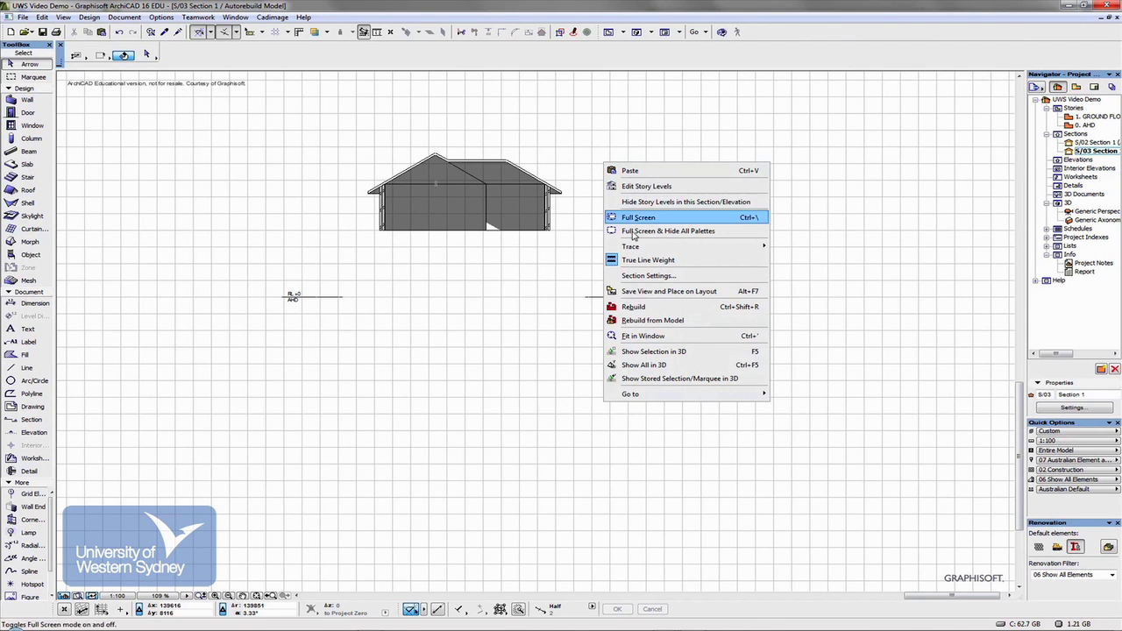
pyautogui.click(640, 276)
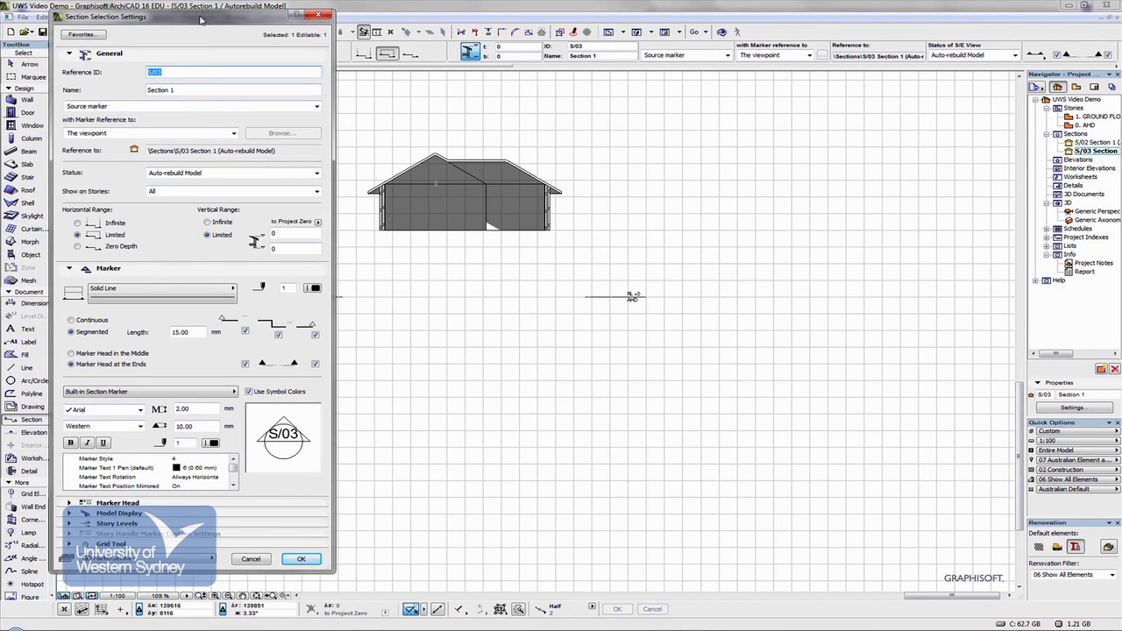
pyautogui.moveTo(200, 16); pyautogui.dragTo(779, 26)
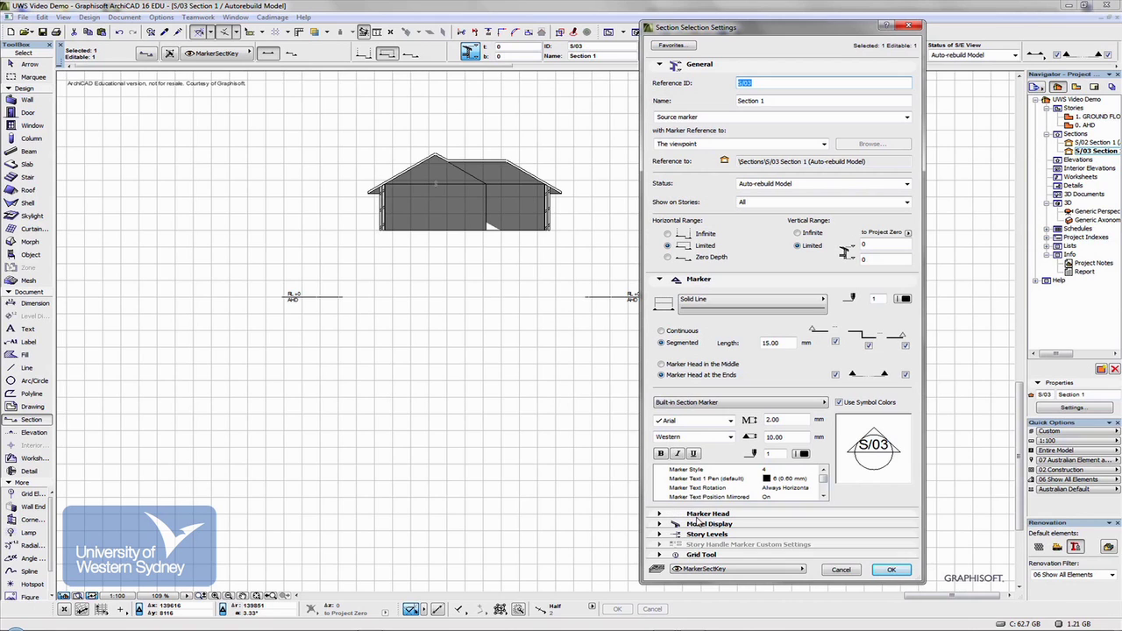
pyautogui.click(698, 525)
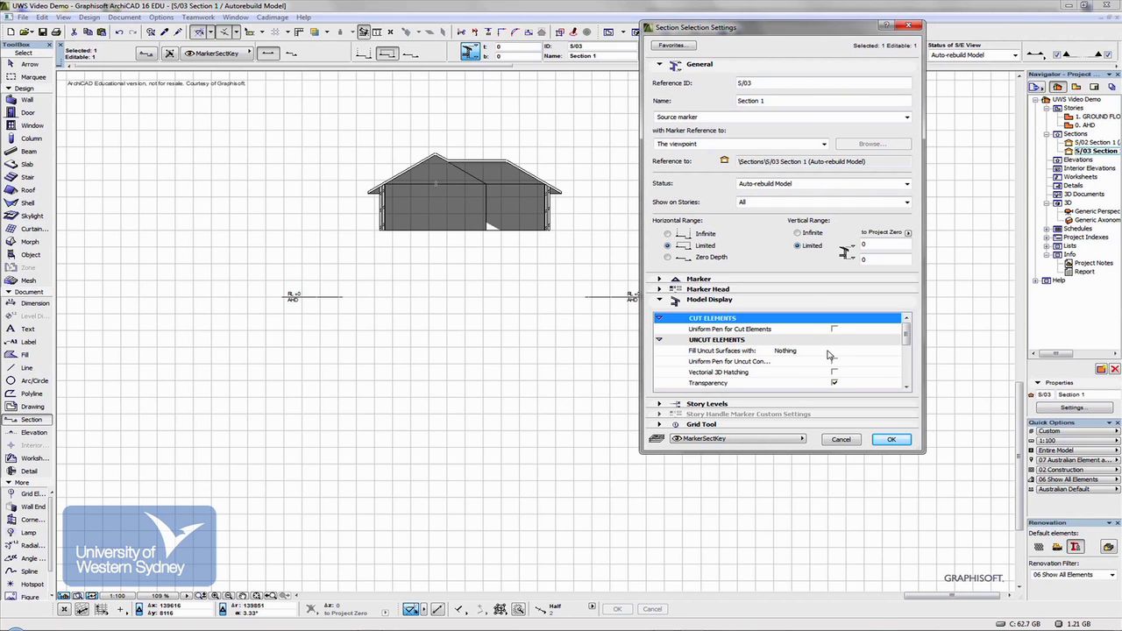
pyautogui.click(800, 354)
pyautogui.click(894, 351)
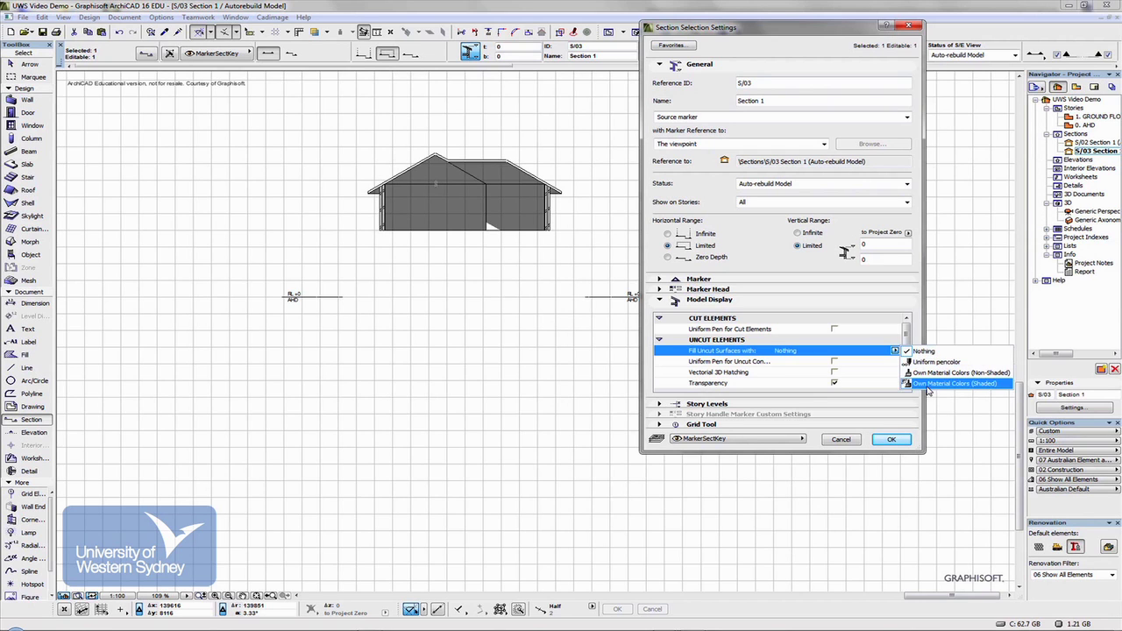
pyautogui.click(926, 386)
pyautogui.click(890, 439)
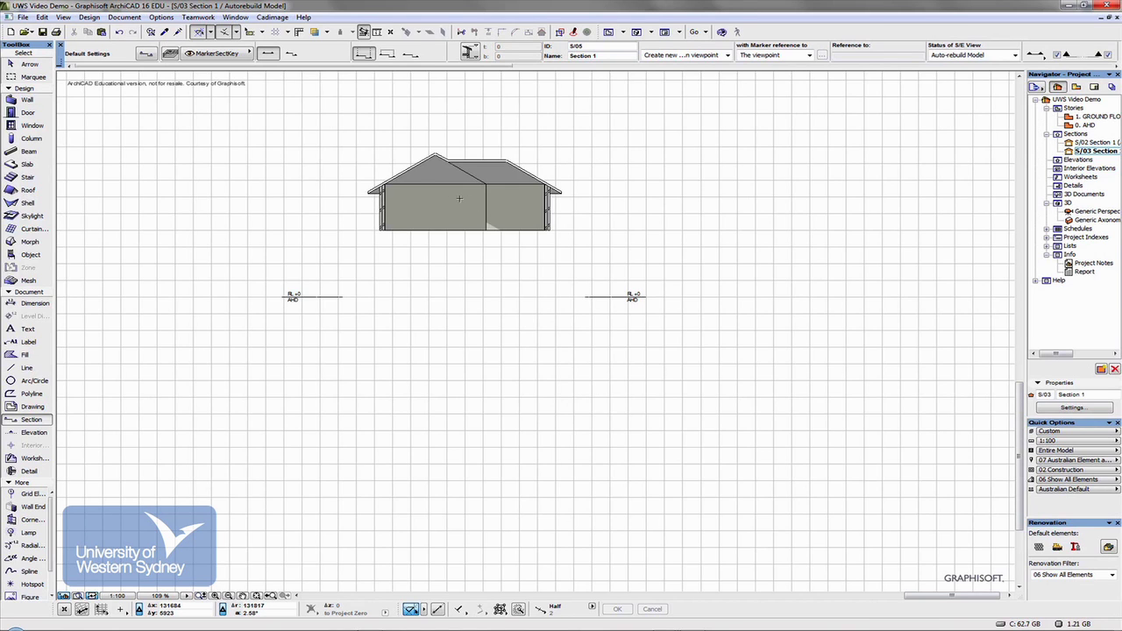
# Set S/03's Fill Uncut Surfaces to Nothing and switch off Transparency and Sun Shadow.
pyautogui.rightClick(716, 169)
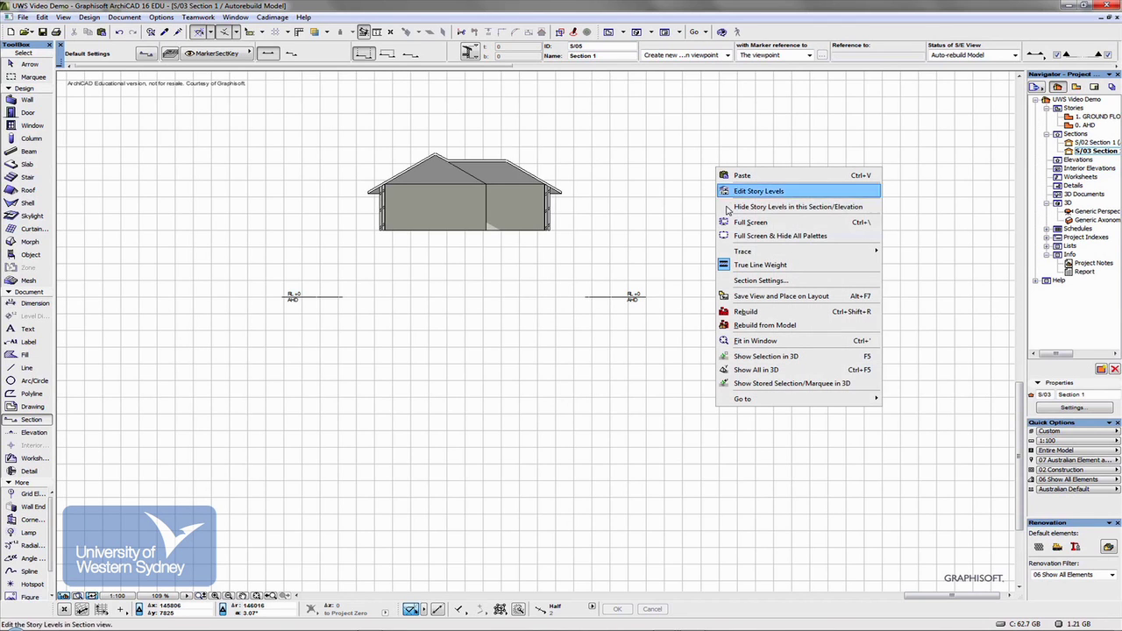
pyautogui.click(741, 280)
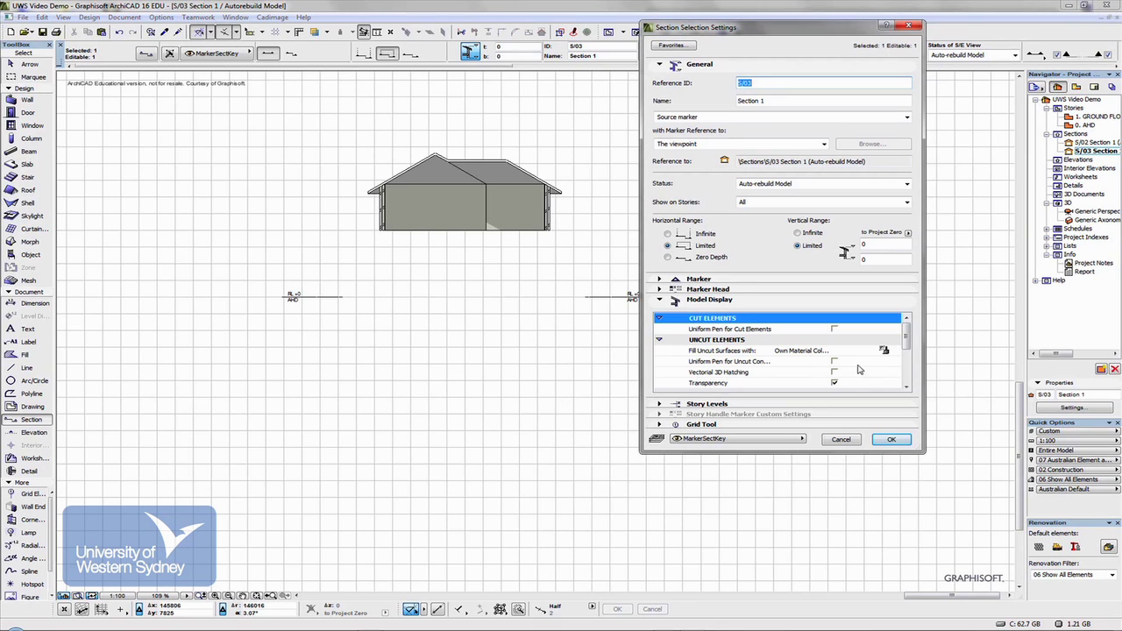
pyautogui.click(884, 350)
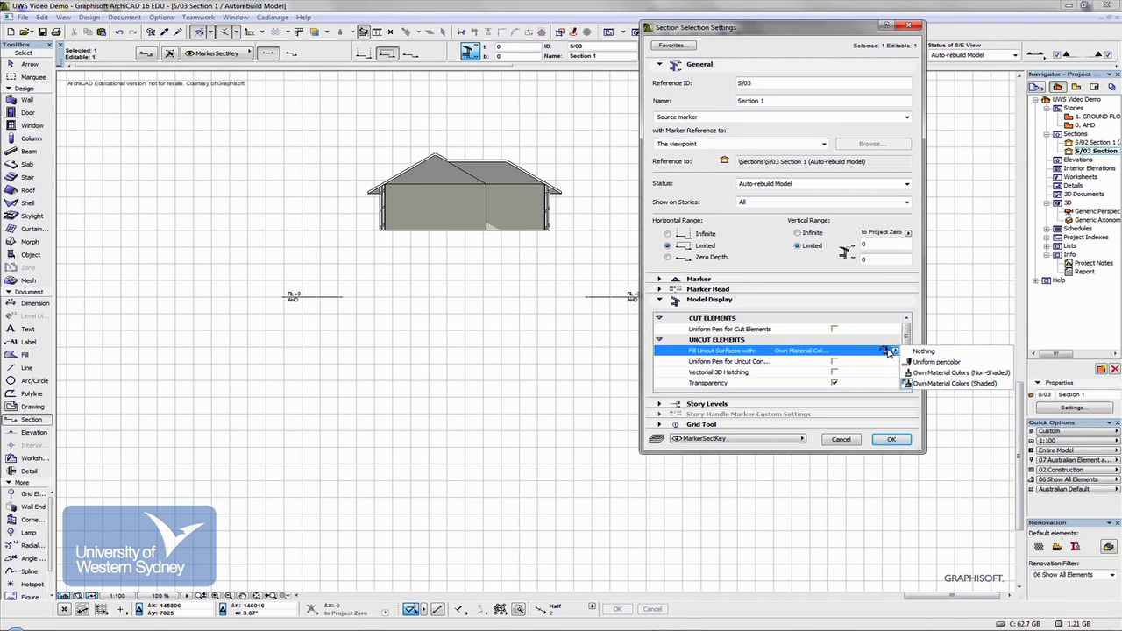
pyautogui.click(908, 352)
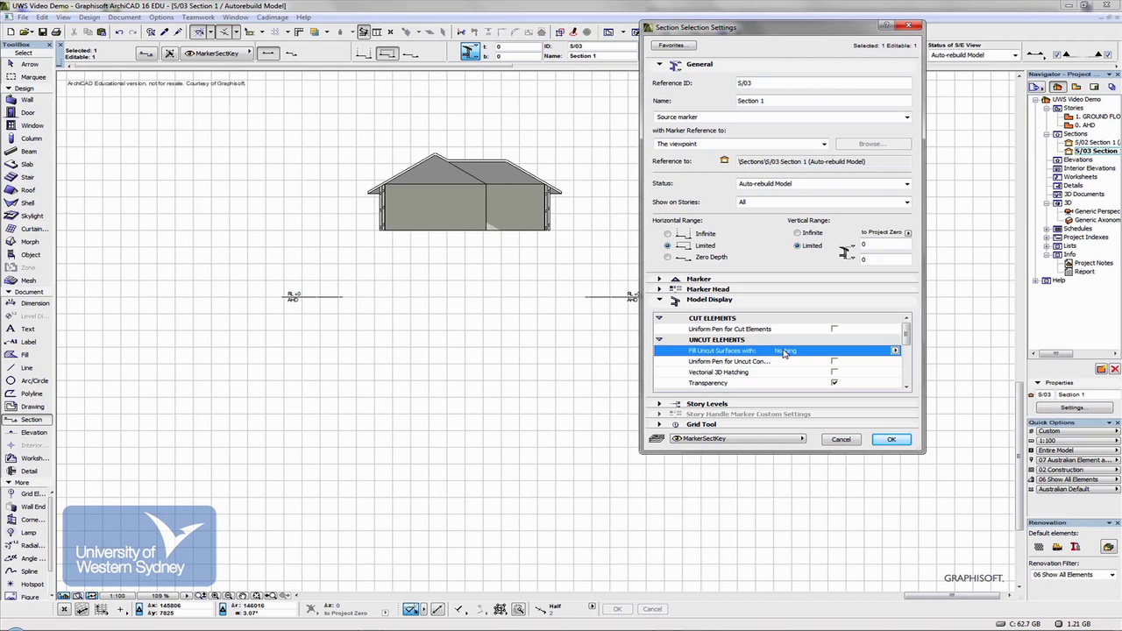
pyautogui.click(837, 387)
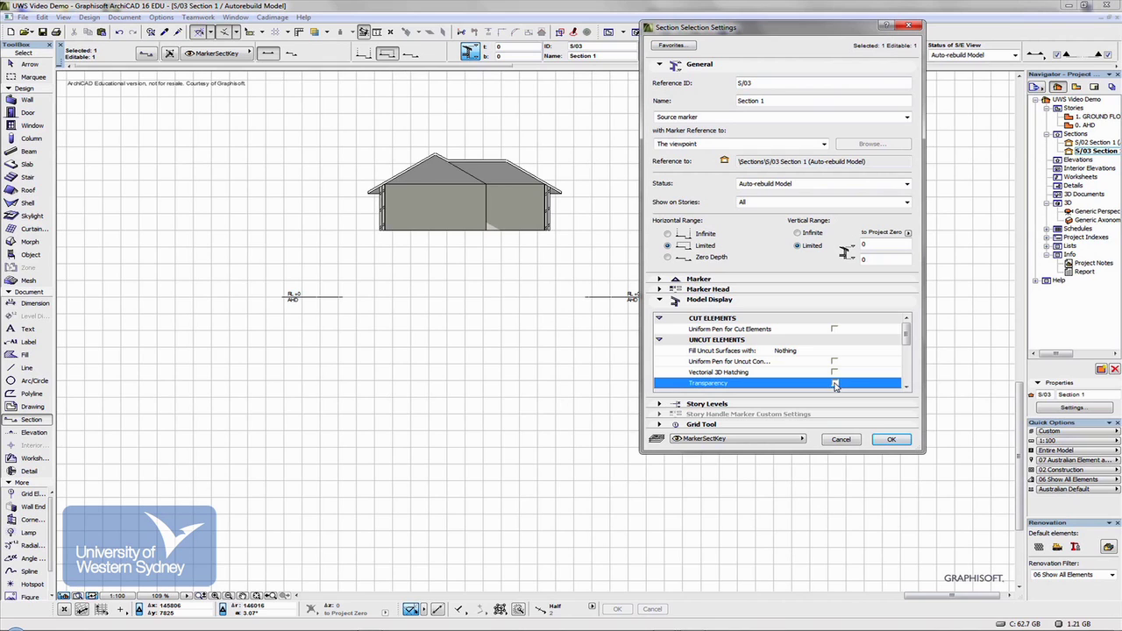
pyautogui.moveTo(906, 336); pyautogui.dragTo(906, 363)
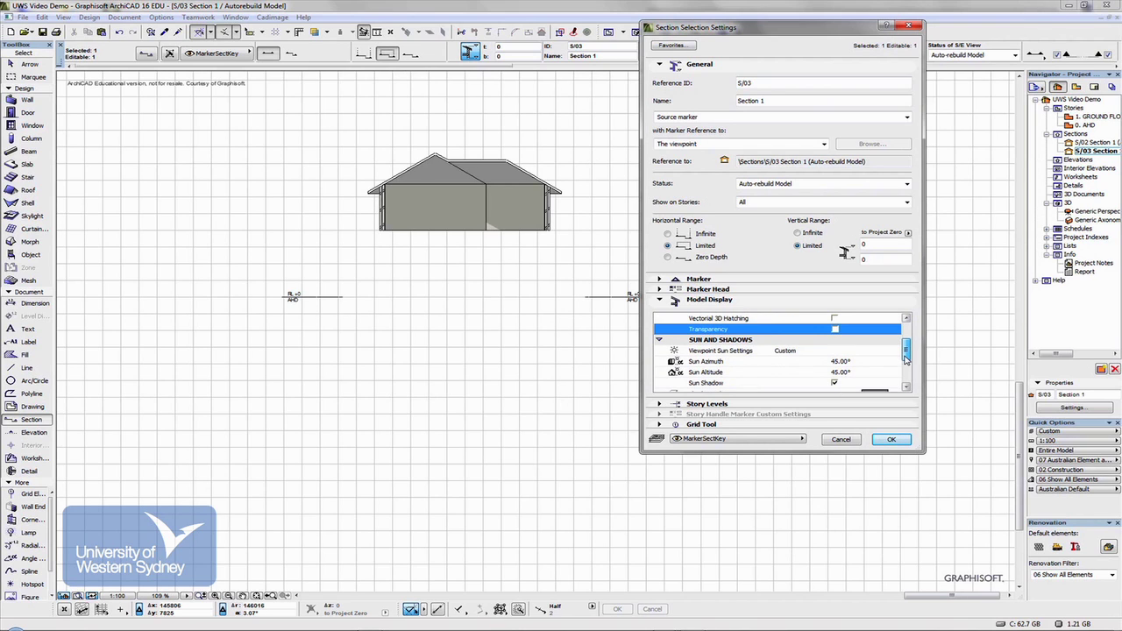
pyautogui.click(833, 384)
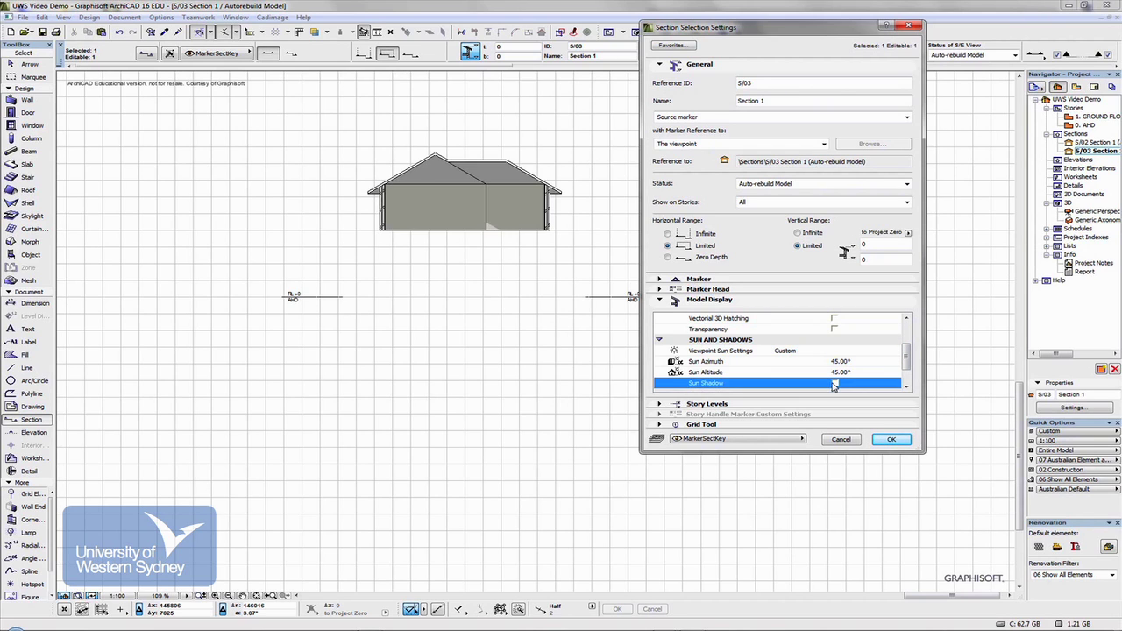
pyautogui.click(887, 440)
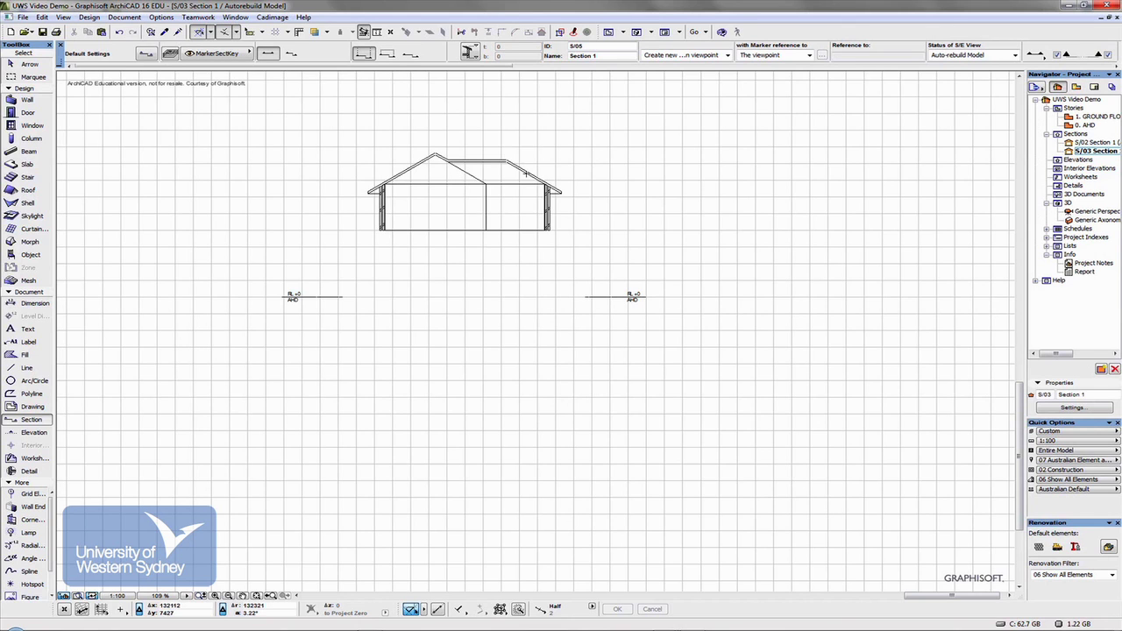
# Close Section Settings unchanged and return to the zoomed-out ground floor plan.
pyautogui.rightClick(755, 166)
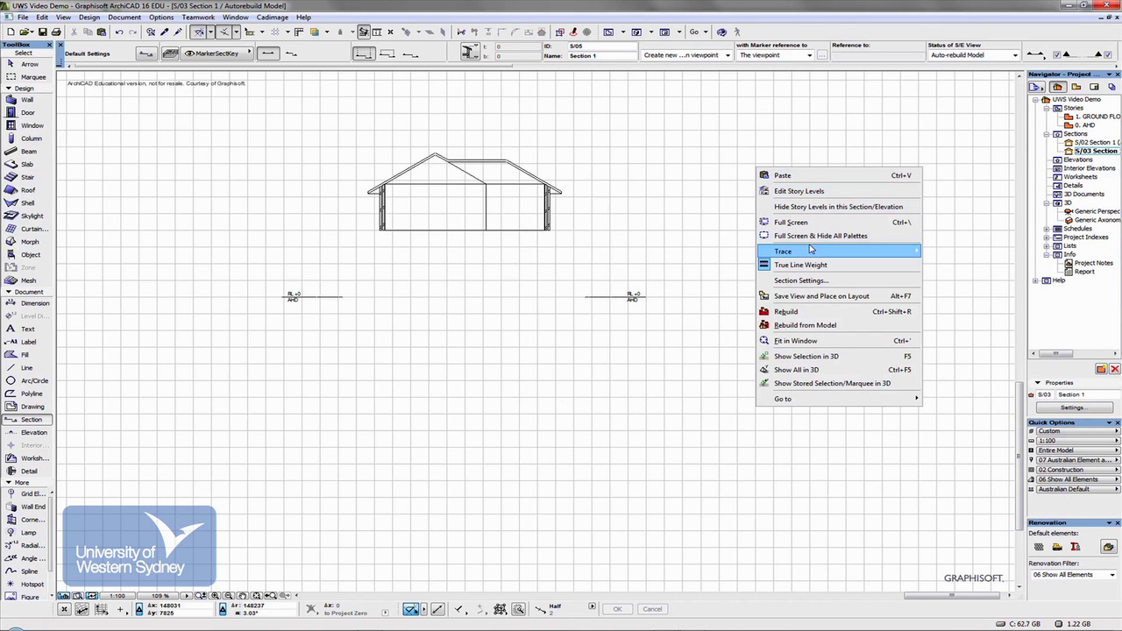
pyautogui.click(800, 281)
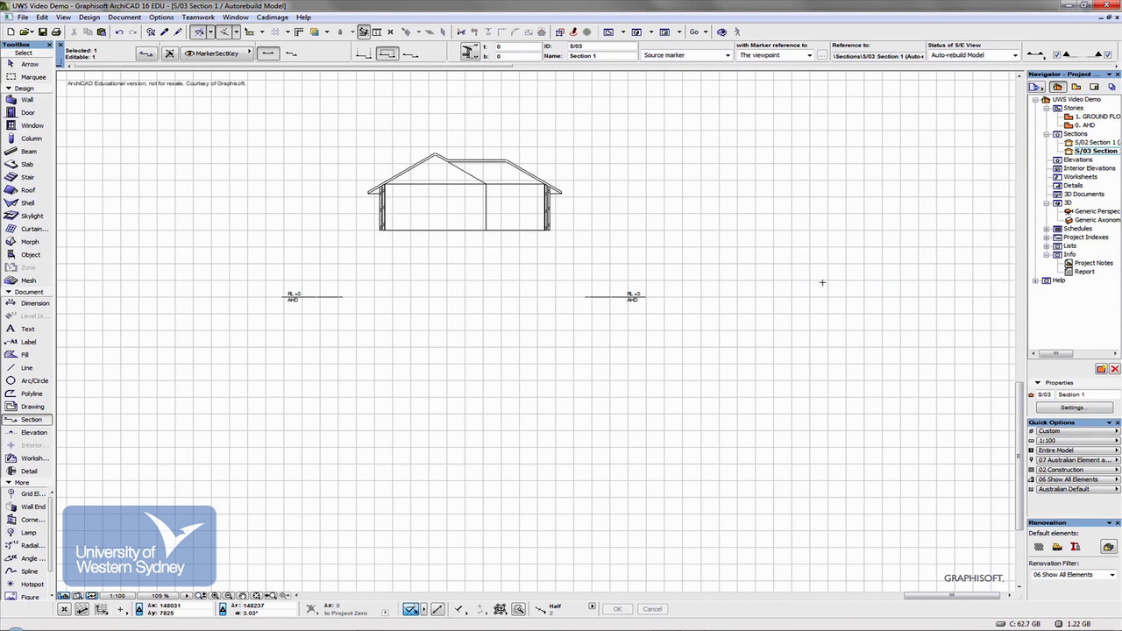
pyautogui.click(892, 440)
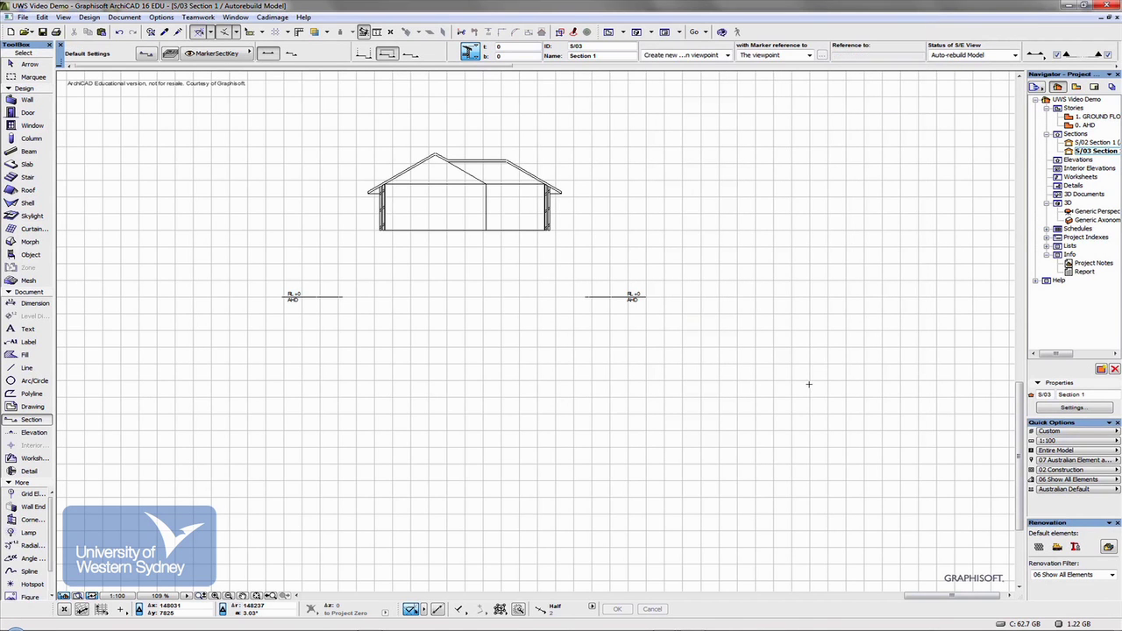
pyautogui.press('F2')
pyautogui.scroll(-4, 549, 280)
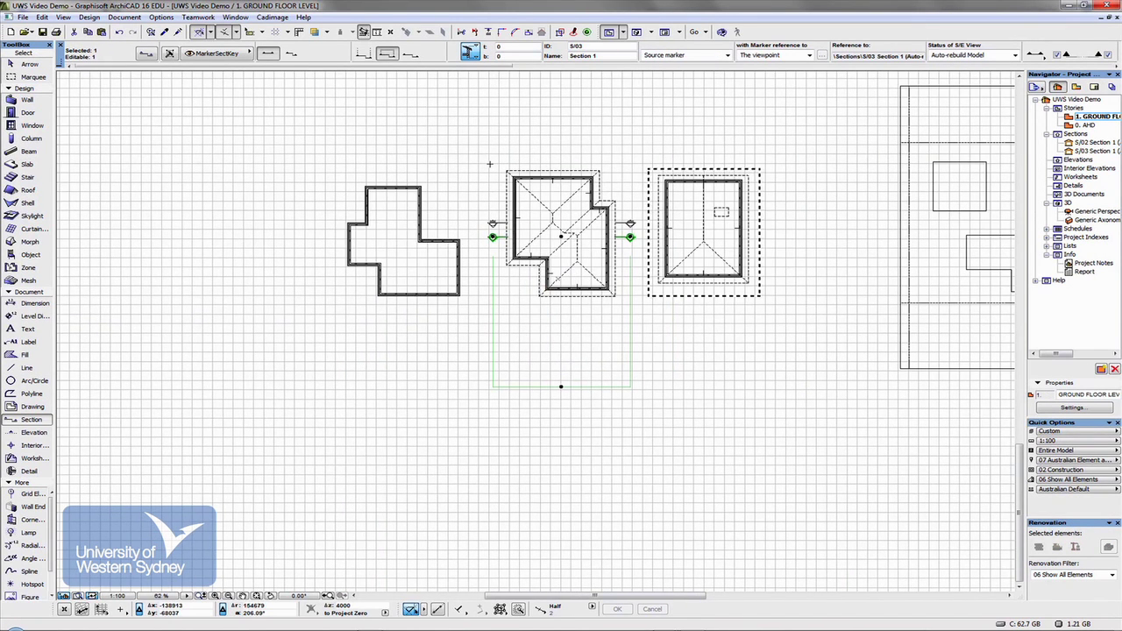
# Draw new section S/05 as a vertical line through the middle house and set its viewing direction.
pyautogui.press('Escape')
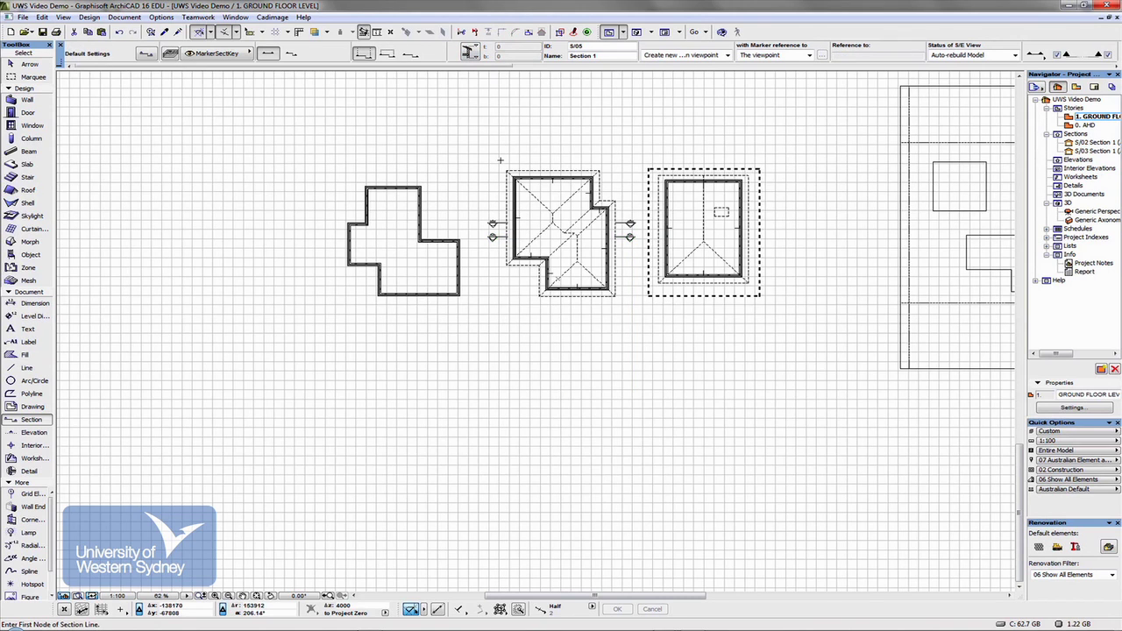
pyautogui.click(501, 161)
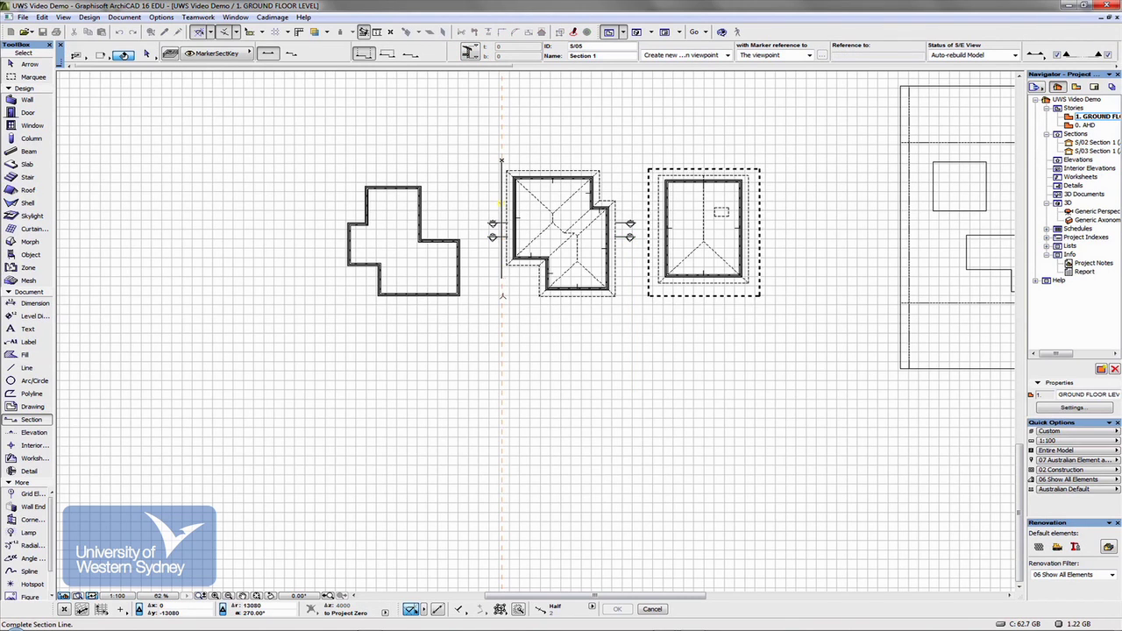
pyautogui.click(499, 324)
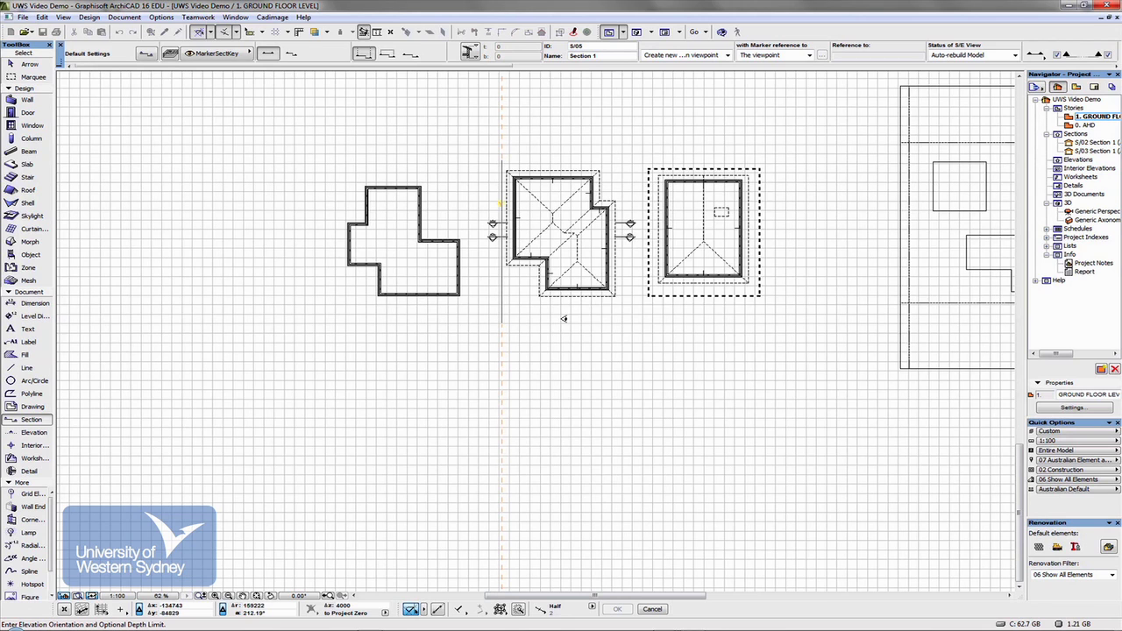
pyautogui.click(625, 293)
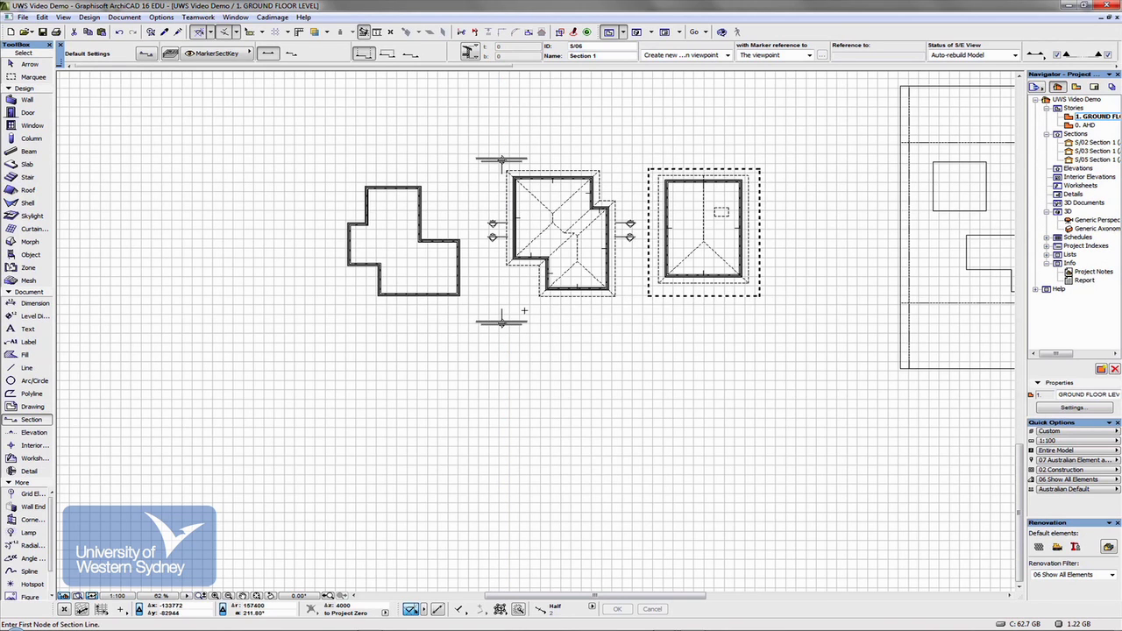
# Open the S/05 section view from the new section marker.
pyautogui.click(501, 284)
pyautogui.rightClick(502, 312)
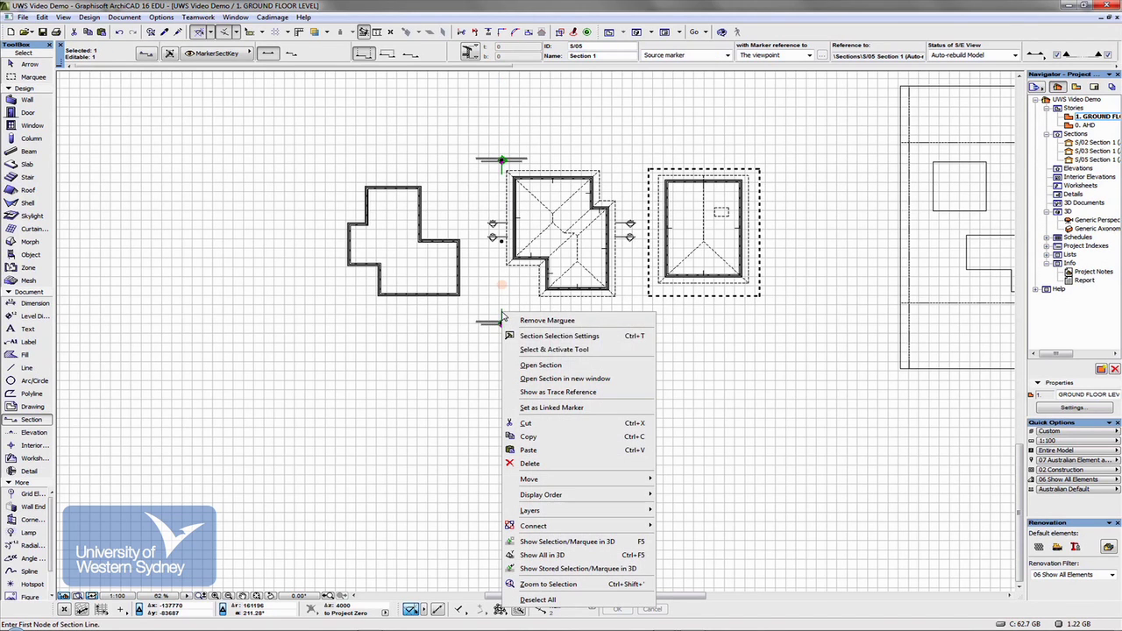
pyautogui.click(526, 365)
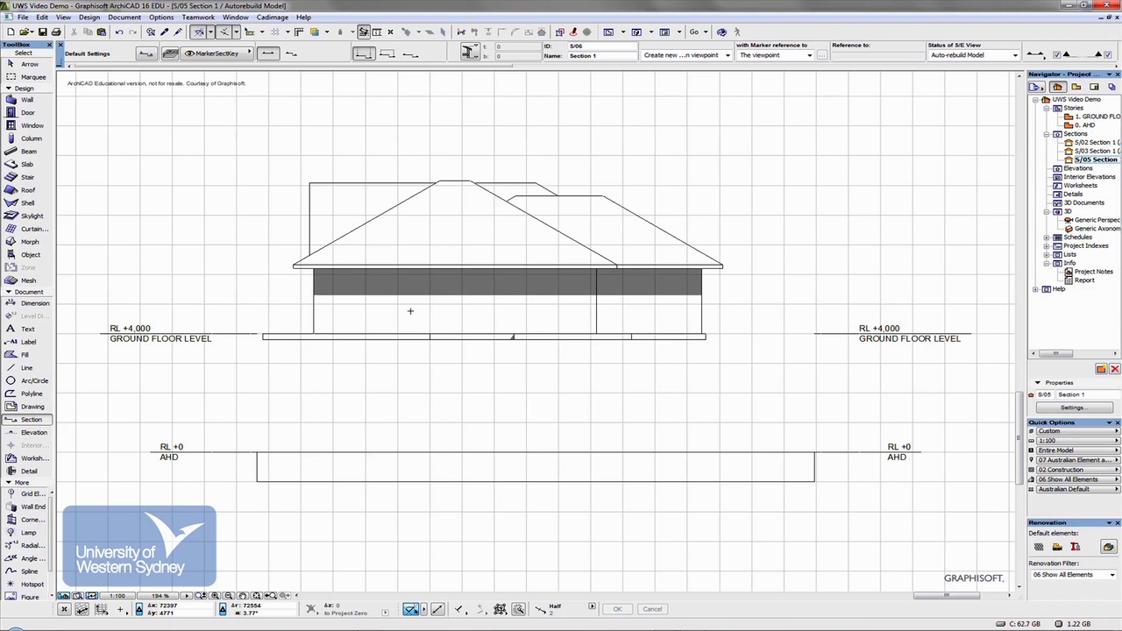
# Set section S/05's Horizontal Range to Limited in its Section Settings.
pyautogui.rightClick(820, 124)
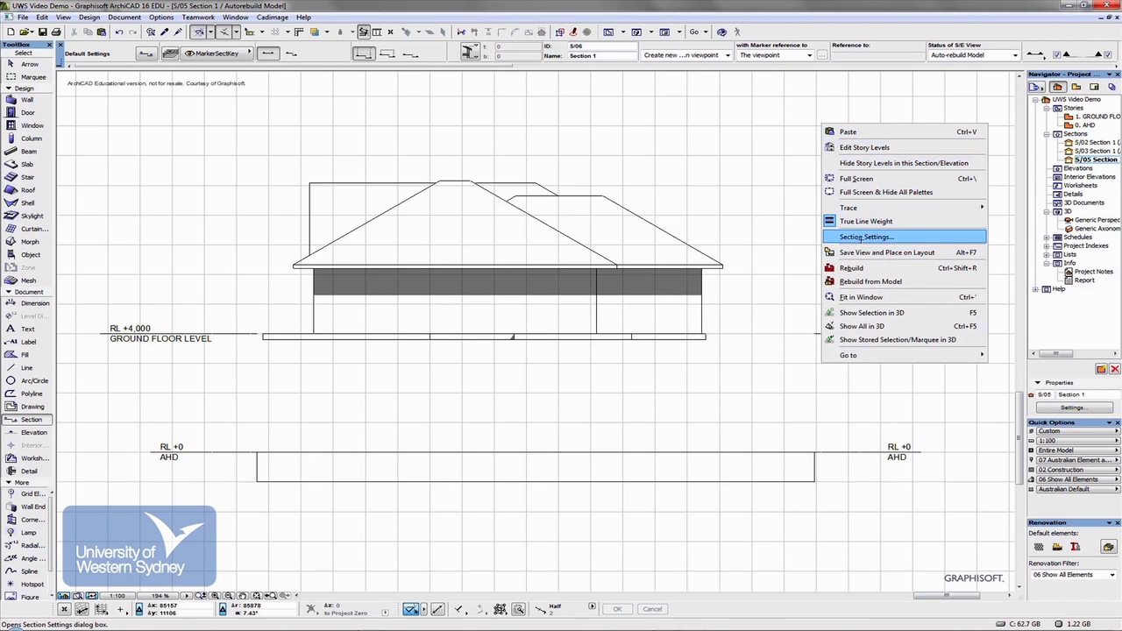
pyautogui.click(864, 237)
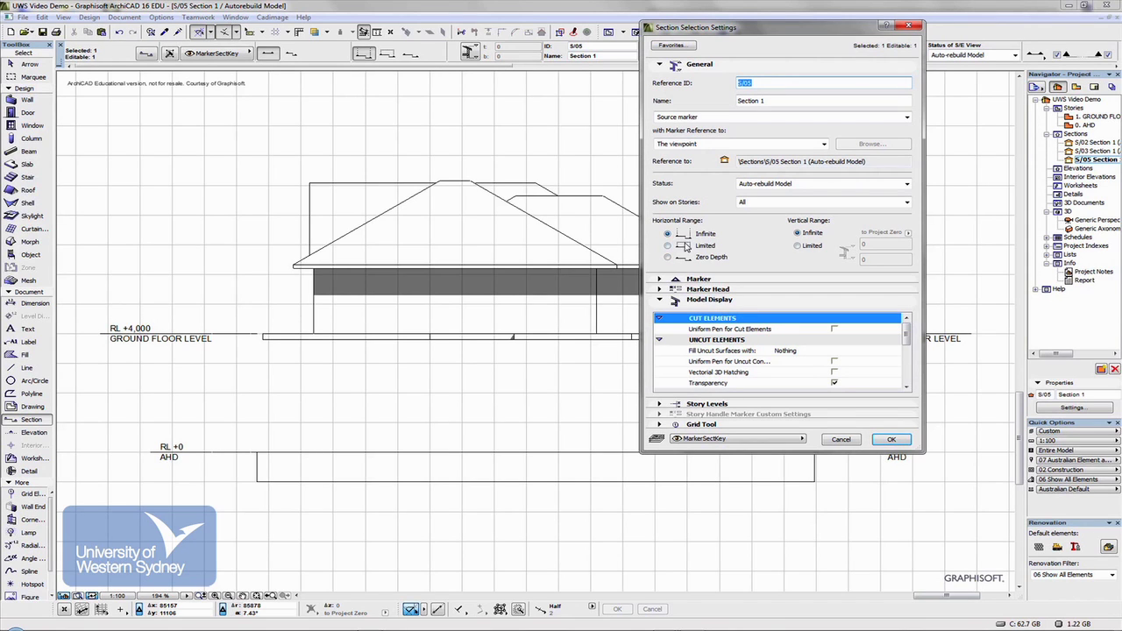
pyautogui.click(668, 246)
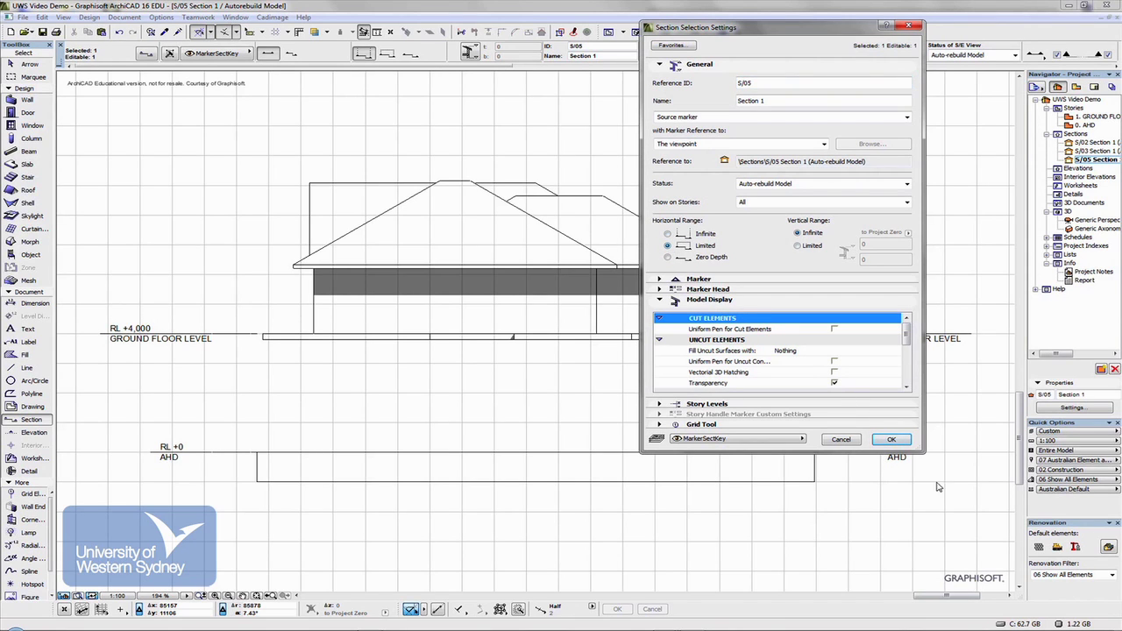
pyautogui.click(888, 443)
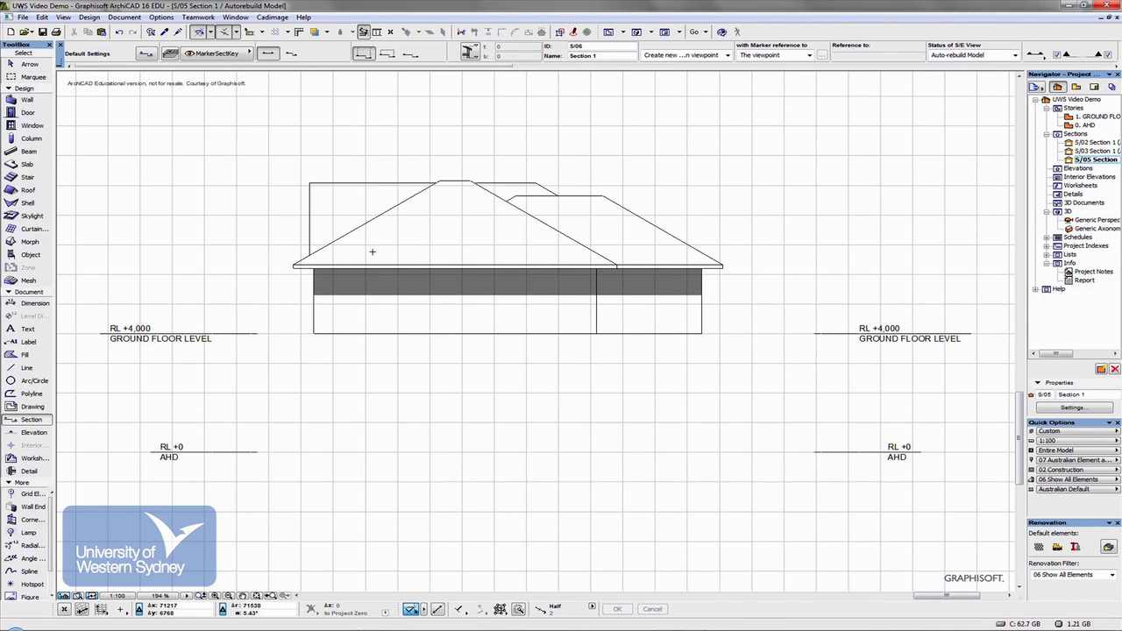
# Set S/05's Fill Uncut Surfaces to Own Material Colors (Shaded).
pyautogui.rightClick(845, 209)
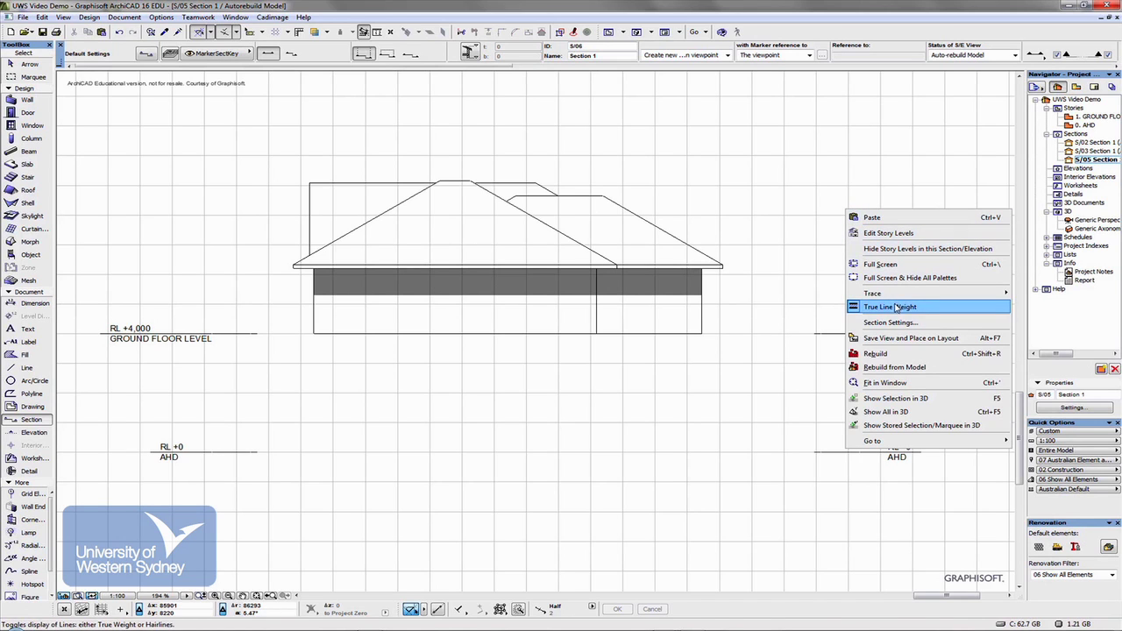
pyautogui.click(892, 322)
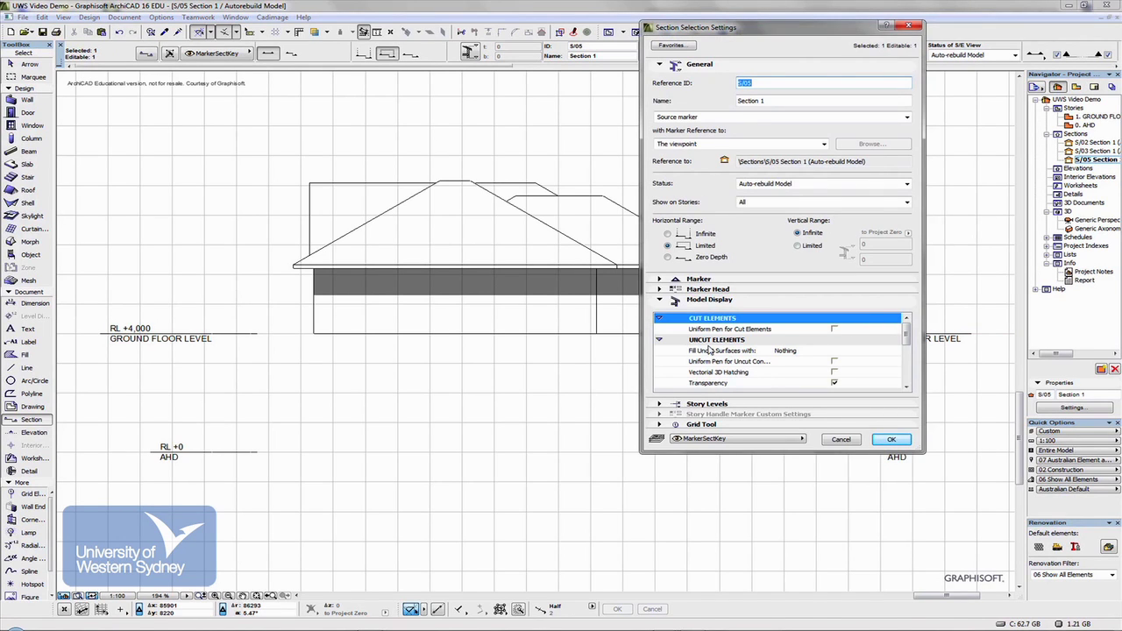
pyautogui.click(774, 352)
pyautogui.click(895, 350)
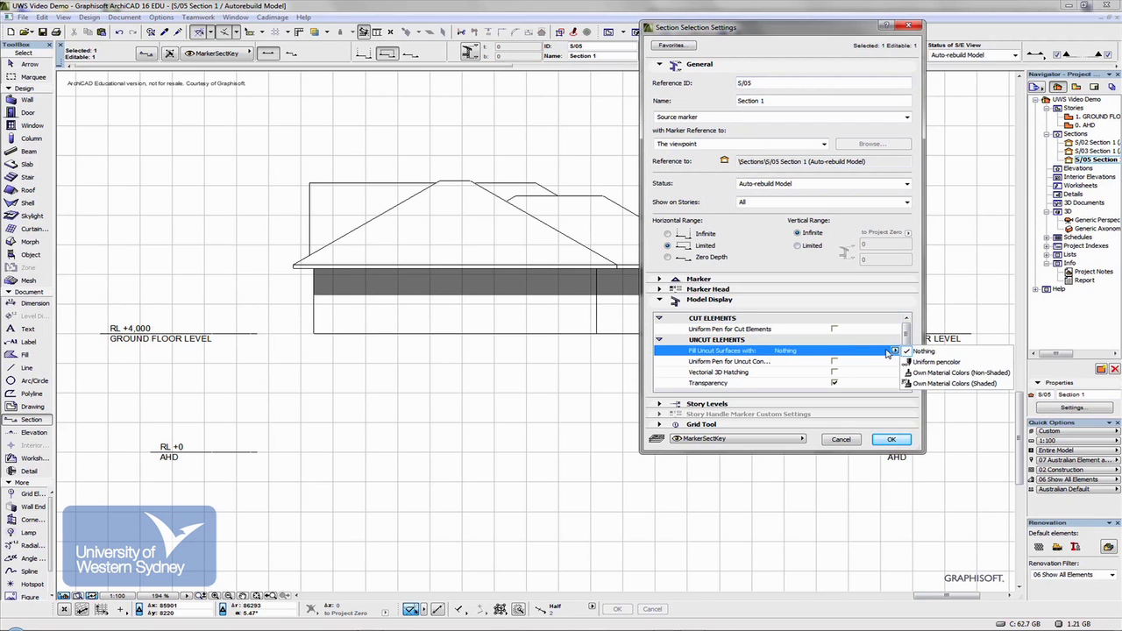
pyautogui.click(914, 385)
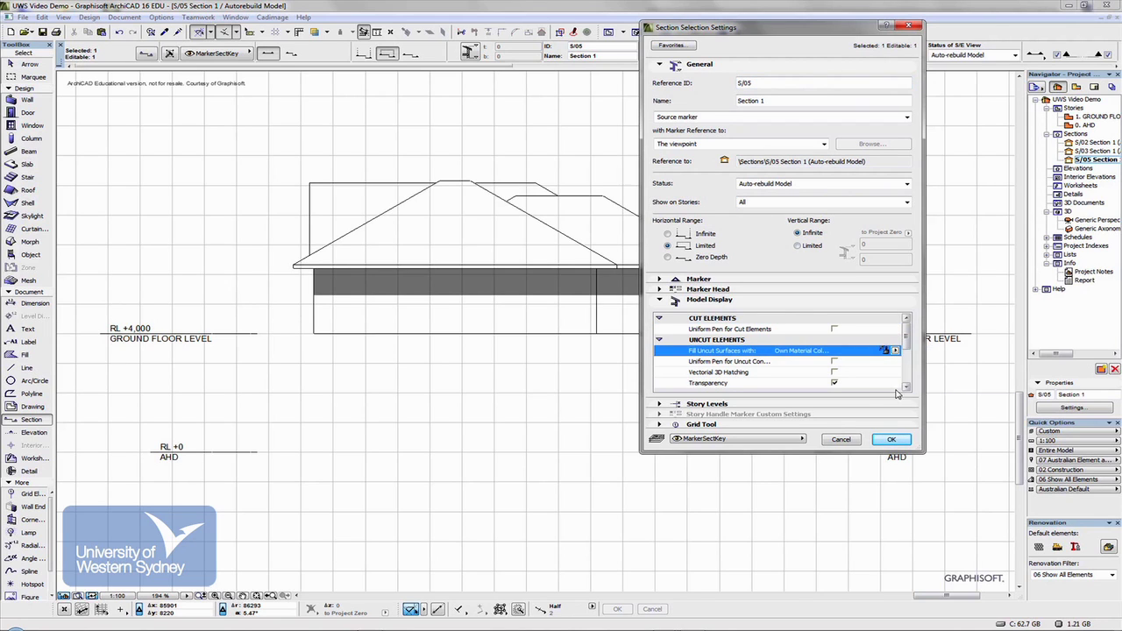
pyautogui.click(885, 439)
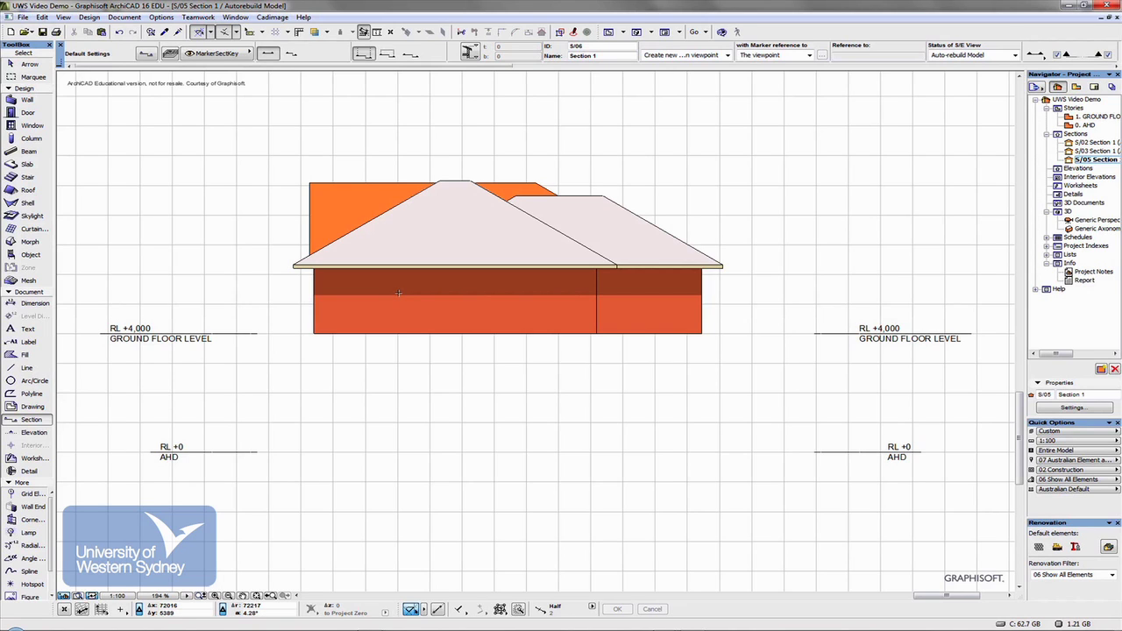
# Set S/05's Fill Uncut Surfaces to Nothing and uncheck Transparency and Sun Shadow.
pyautogui.rightClick(863, 221)
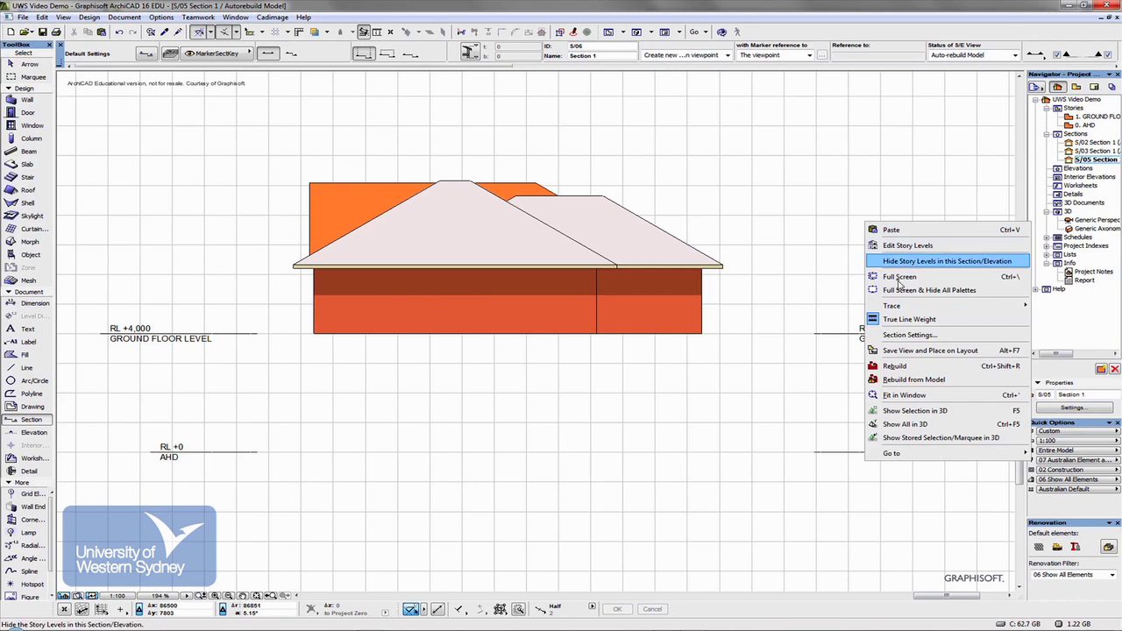
pyautogui.click(919, 341)
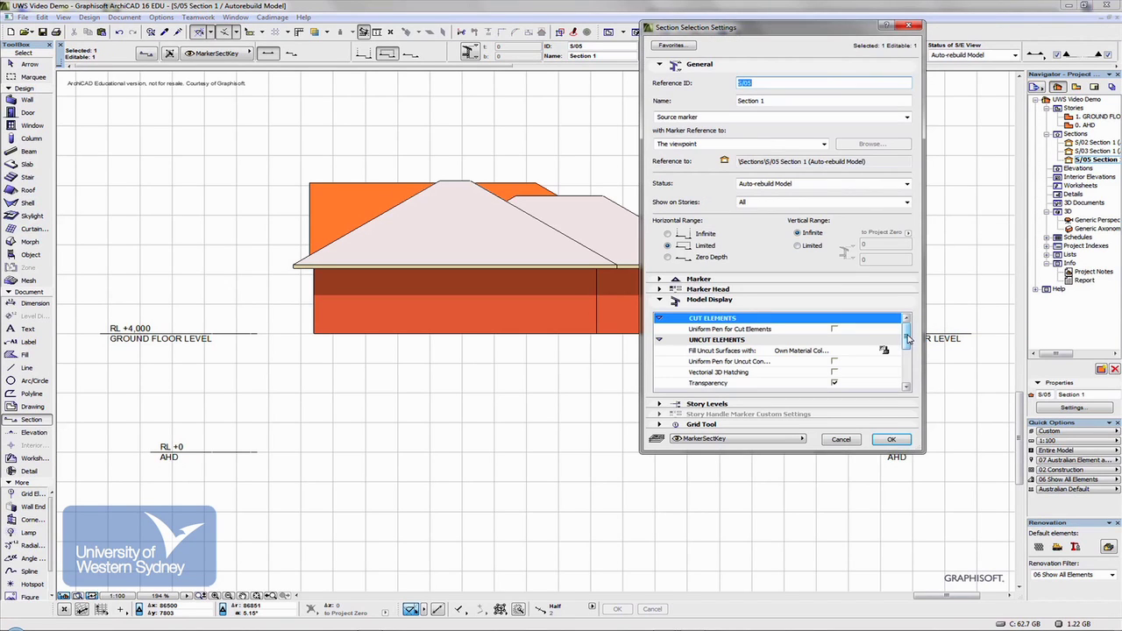
pyautogui.click(885, 351)
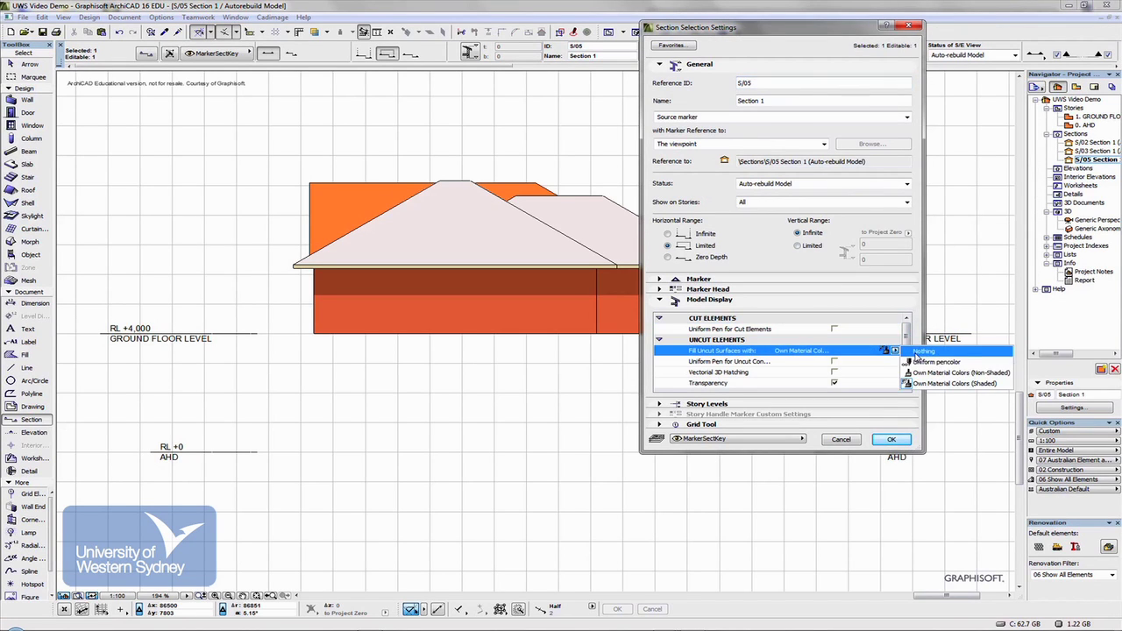
pyautogui.click(919, 351)
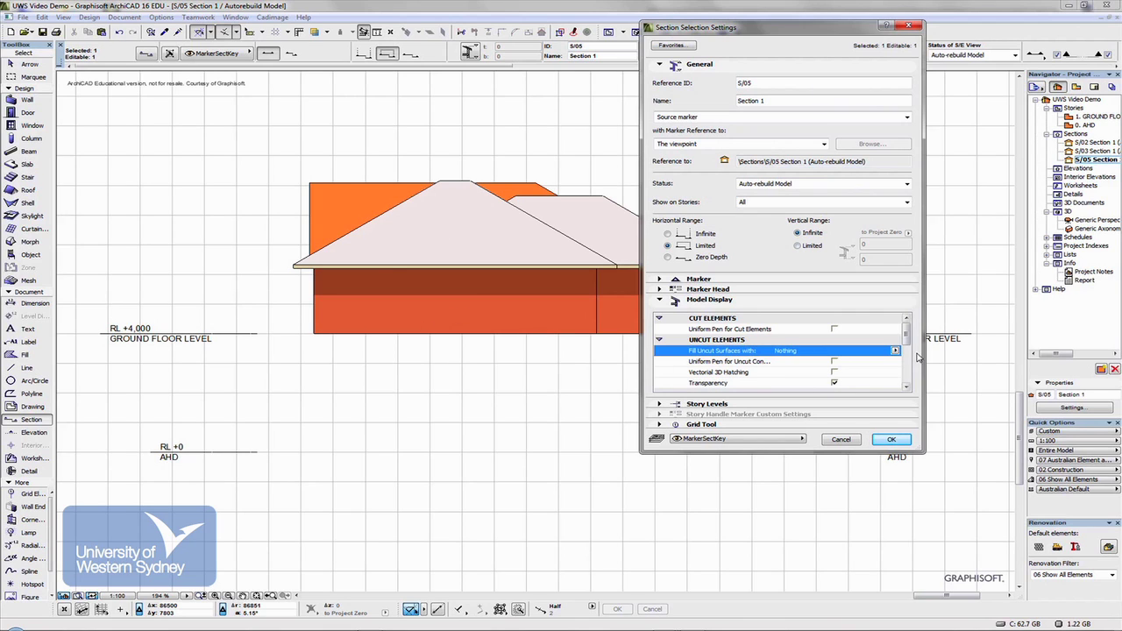
pyautogui.click(834, 383)
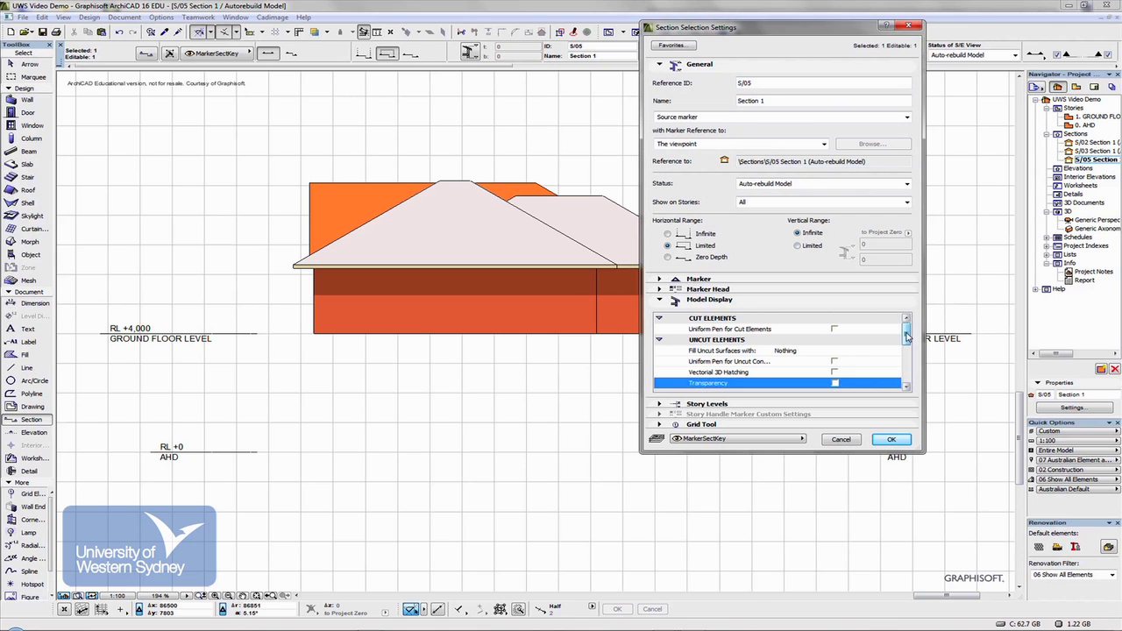
pyautogui.moveTo(907, 336); pyautogui.dragTo(906, 354)
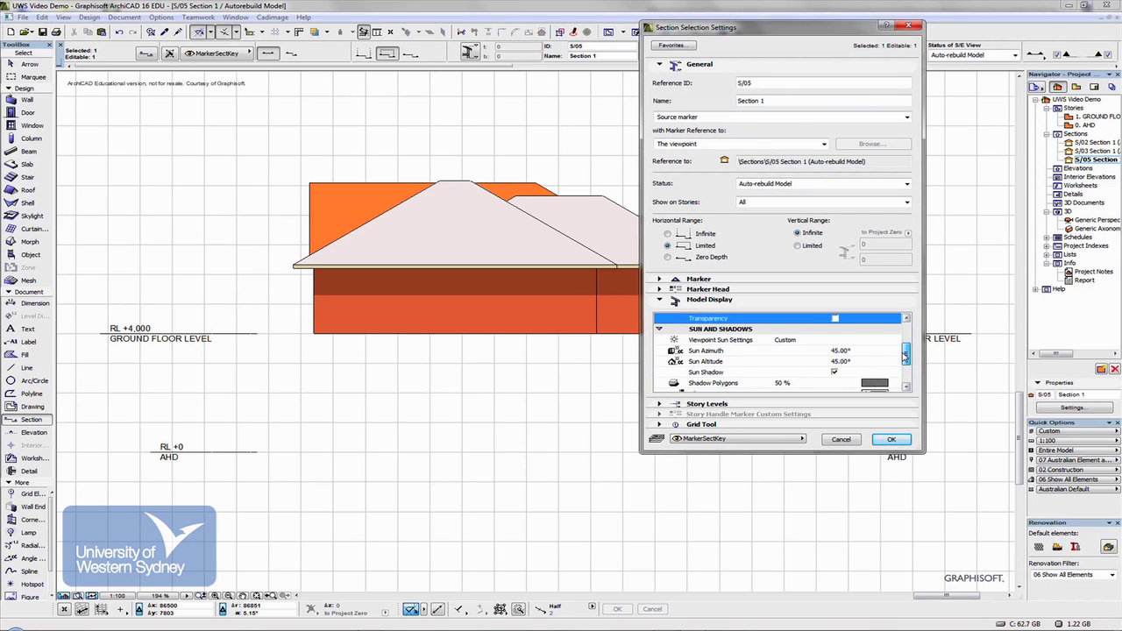
pyautogui.click(834, 373)
pyautogui.click(891, 440)
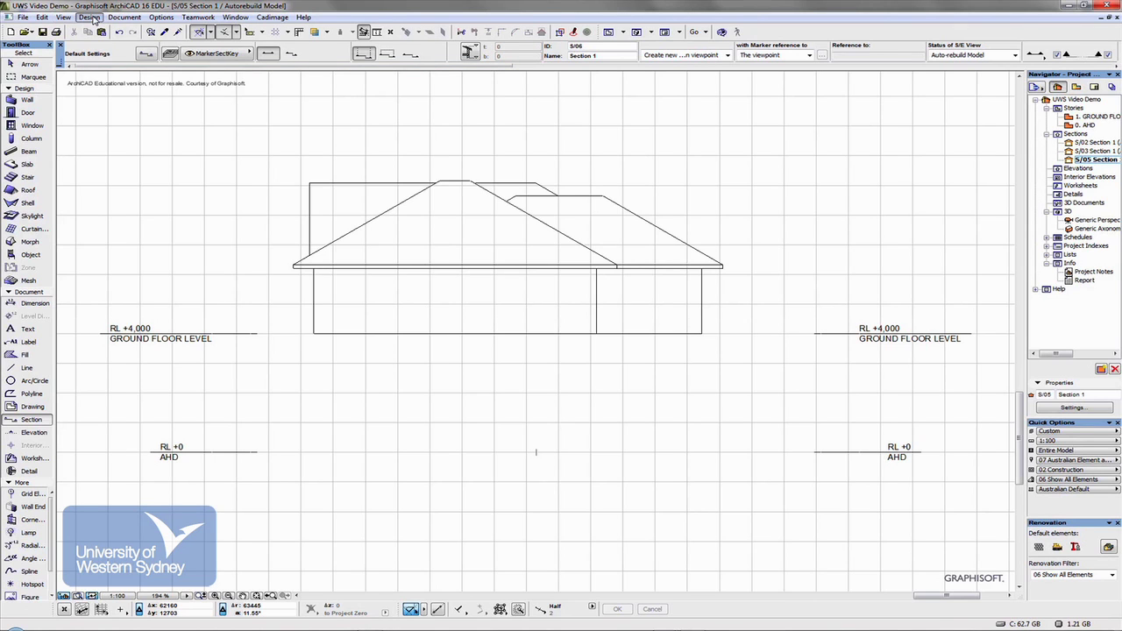
# In Design > Edit Story Levels, stop showing the AHD story marker in sections.
pyautogui.click(89, 17)
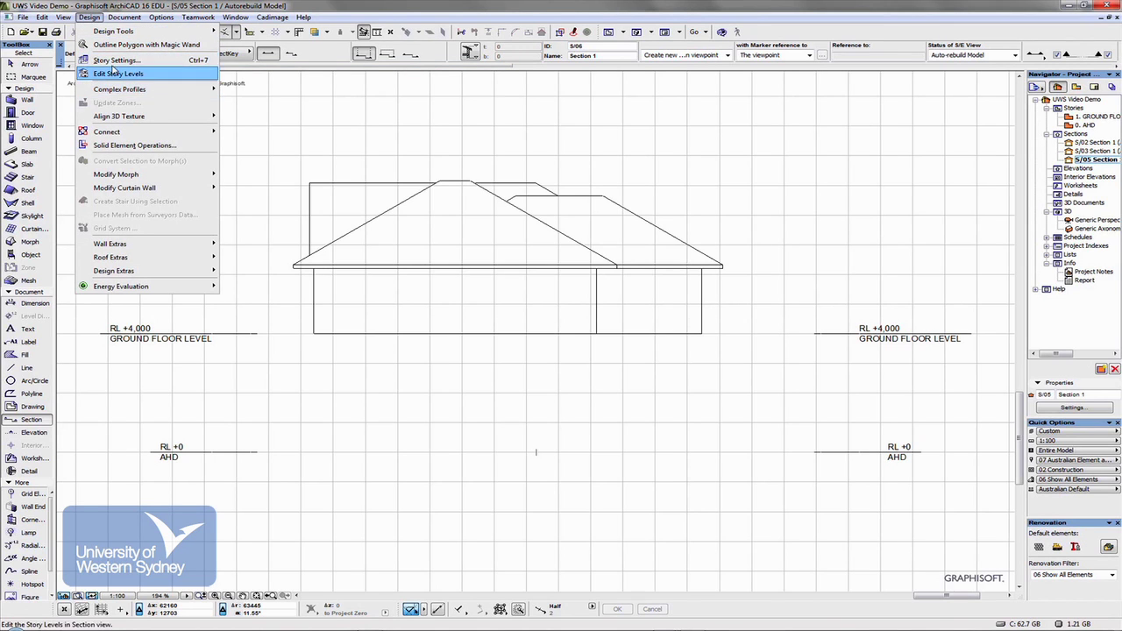
pyautogui.click(116, 59)
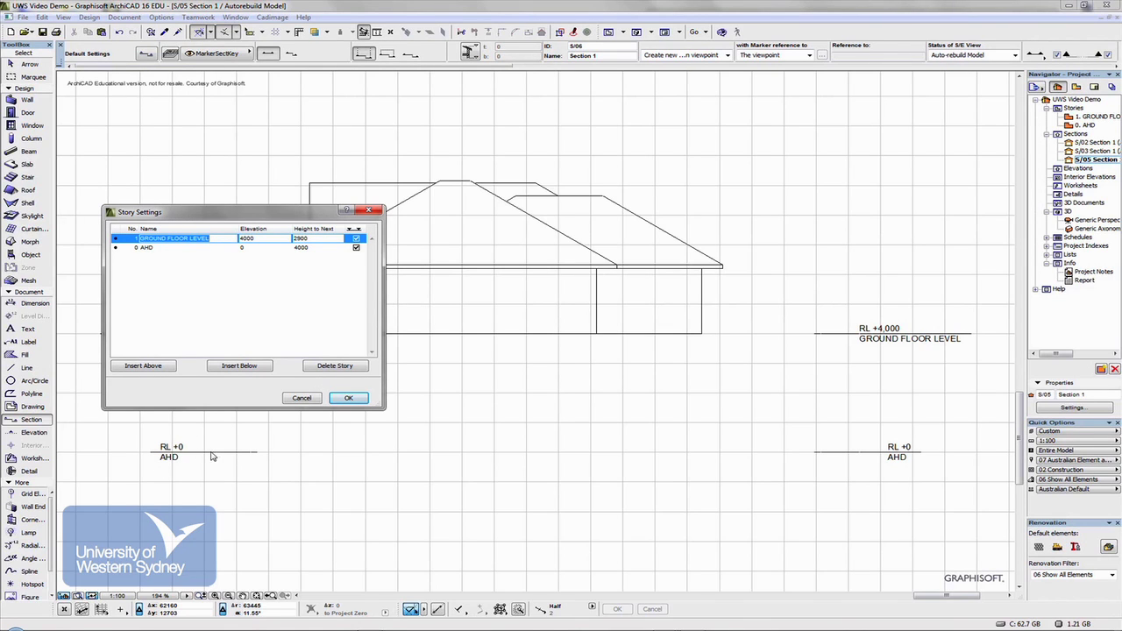
pyautogui.click(356, 249)
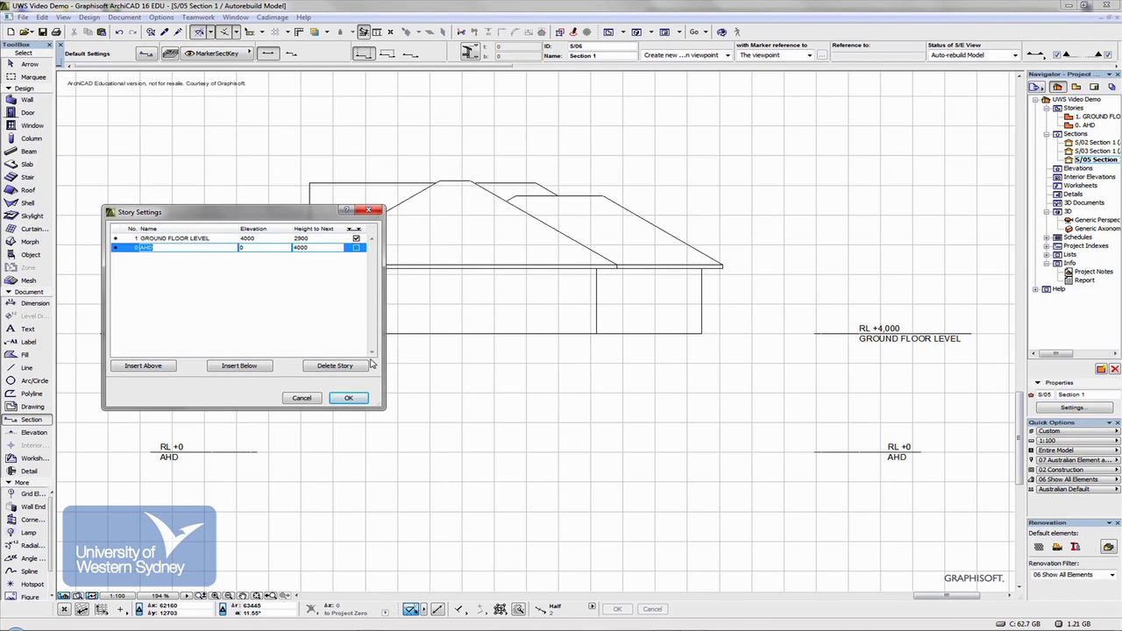
pyautogui.click(348, 398)
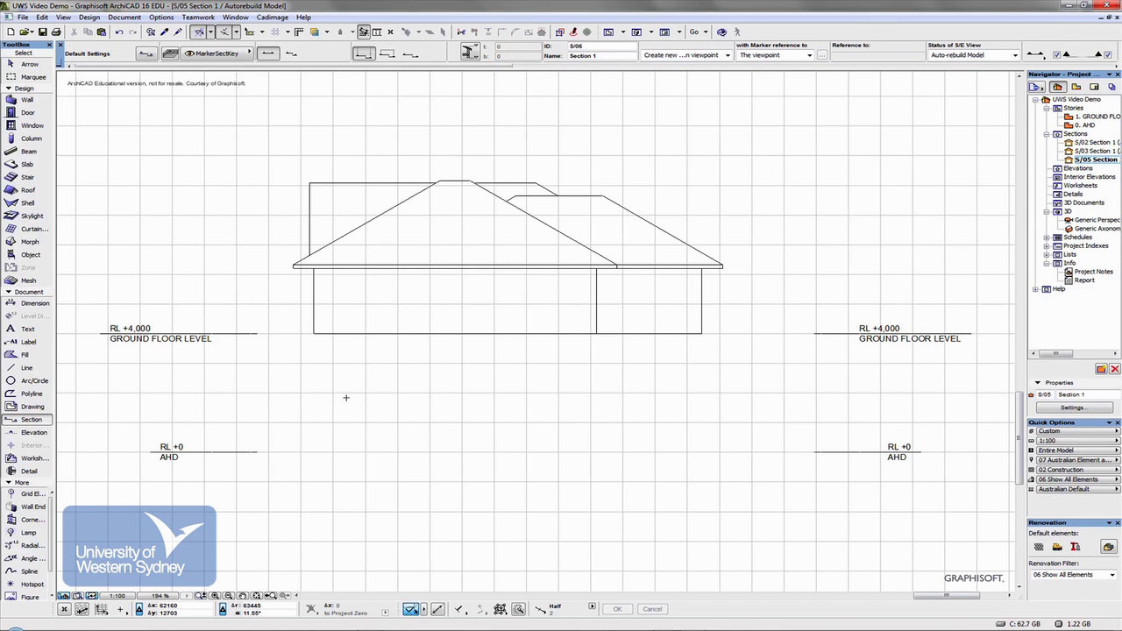